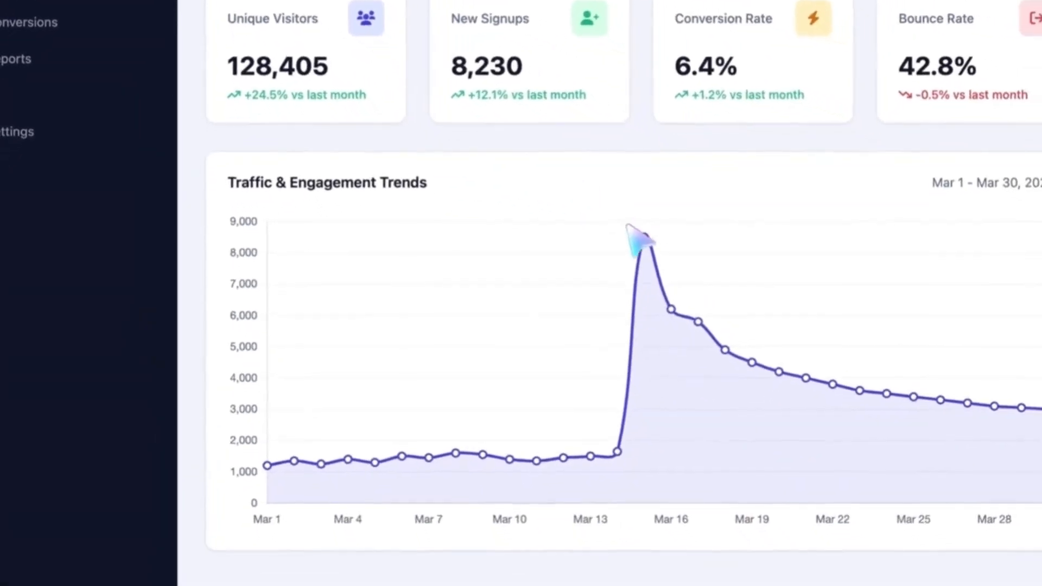
- Examine the web address and the download and pricing options at the start of the FocuSee homepage
mouse_move(643, 236)
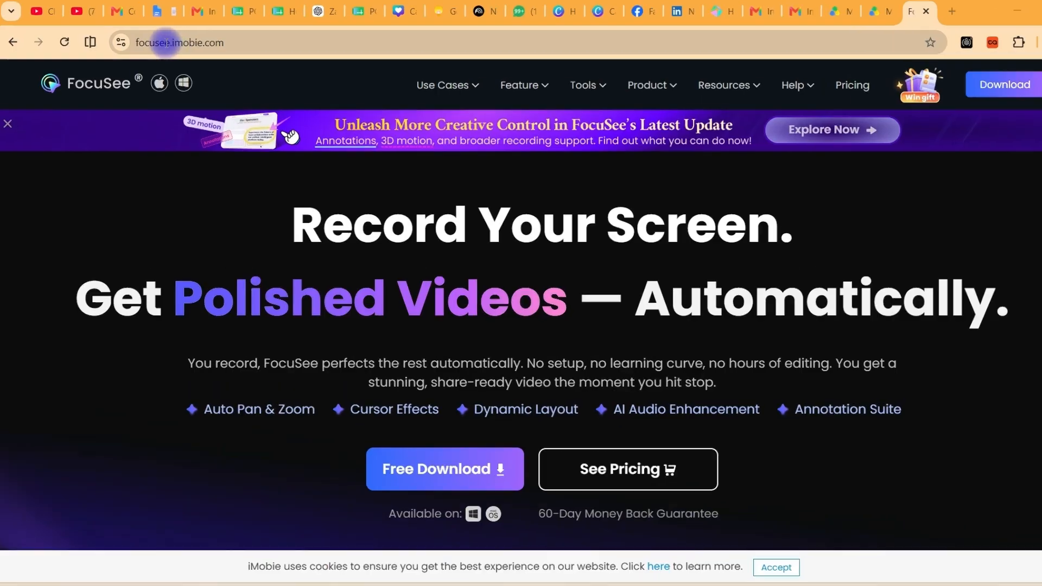
click(169, 47)
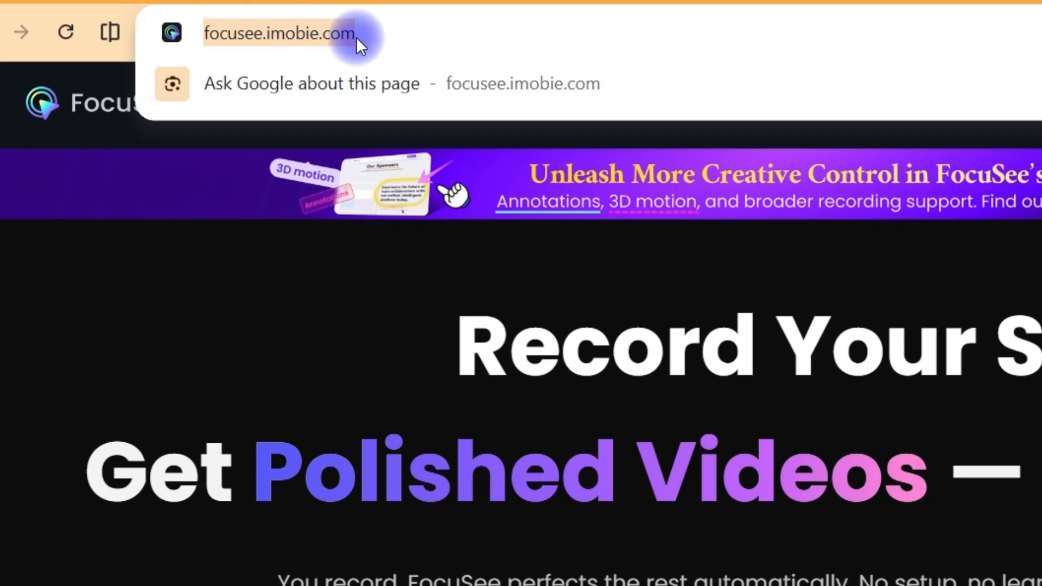
click(115, 345)
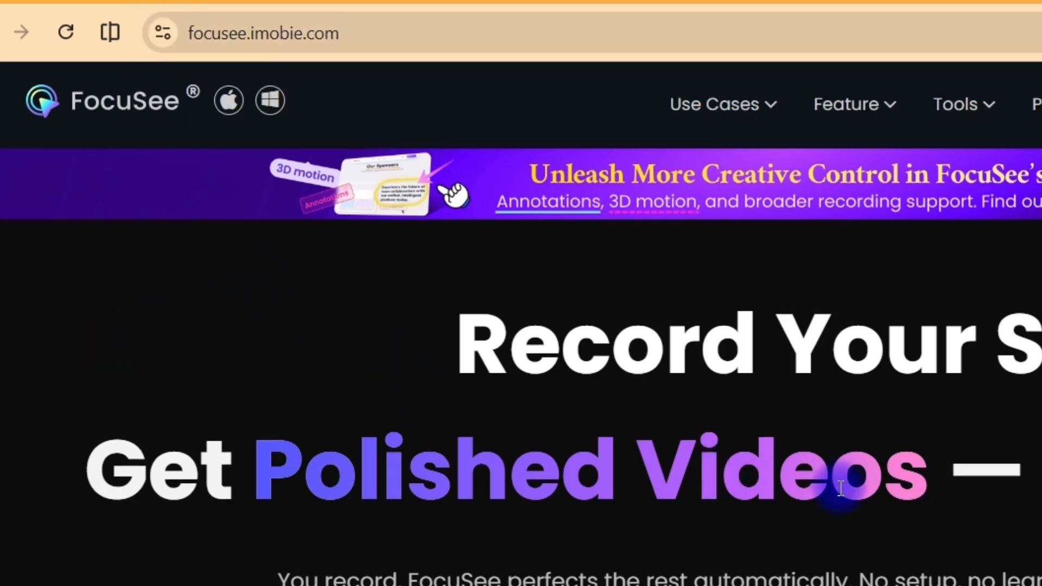
scroll(838, 481, down, 5)
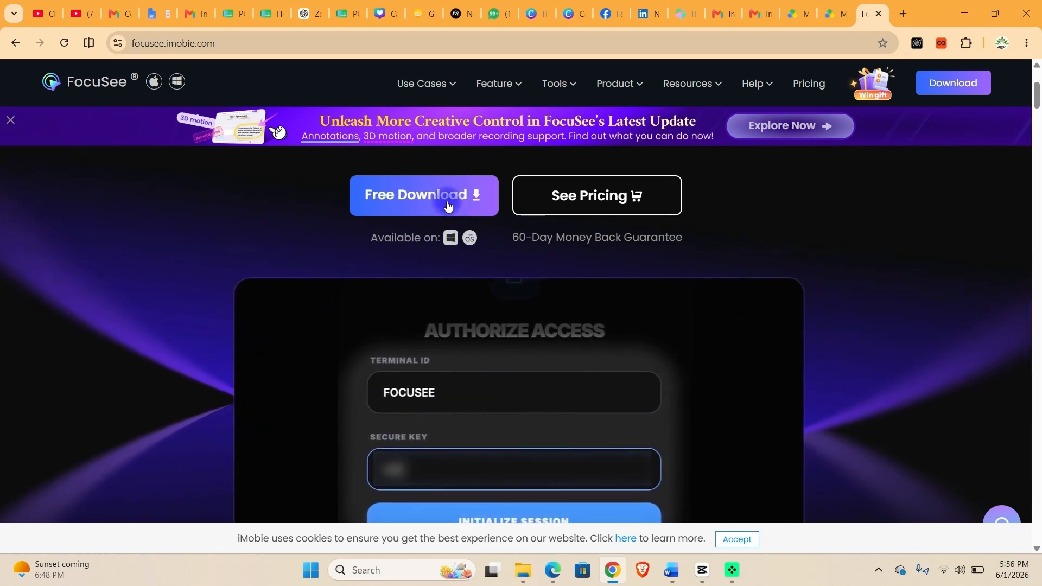
scroll(449, 264, down, 3)
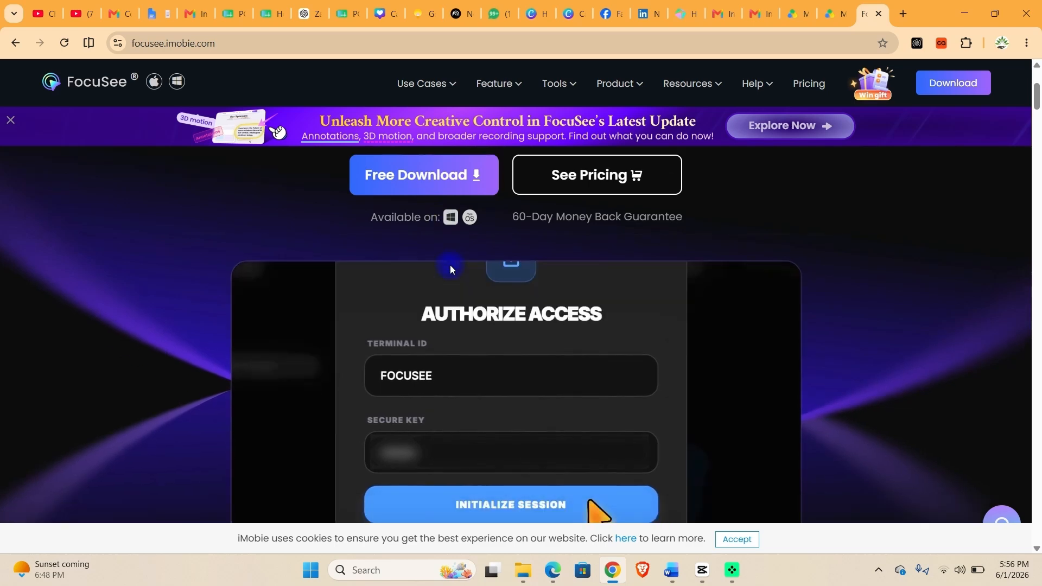
scroll(445, 288, up, 2)
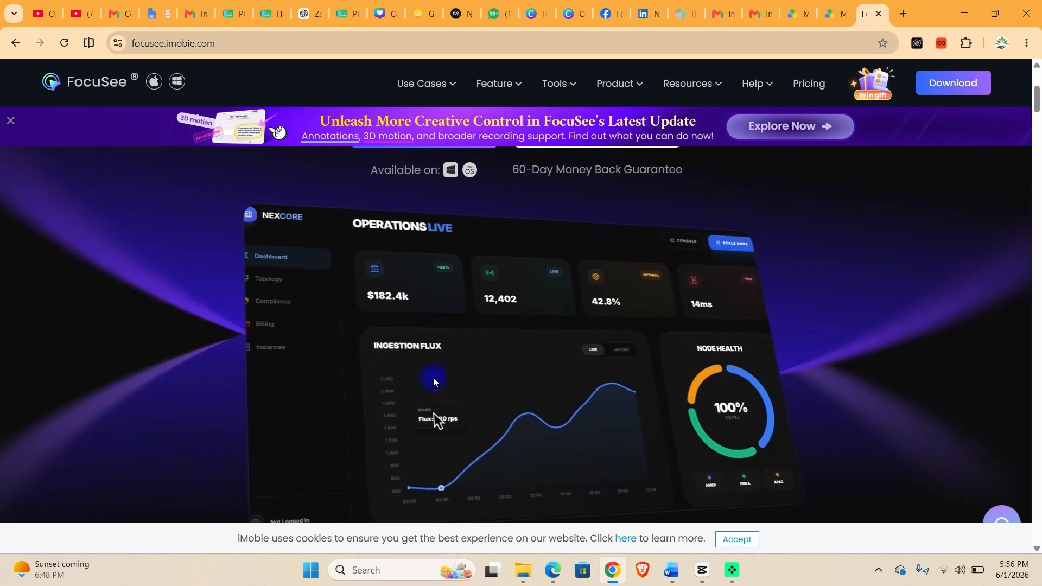
- Examine the homepage sections on automatic zoom, cursor styles, AI virtual avatars and workflow tools, ending back at the download offer
scroll(516, 315, down, 10)
scroll(598, 418, down, 6)
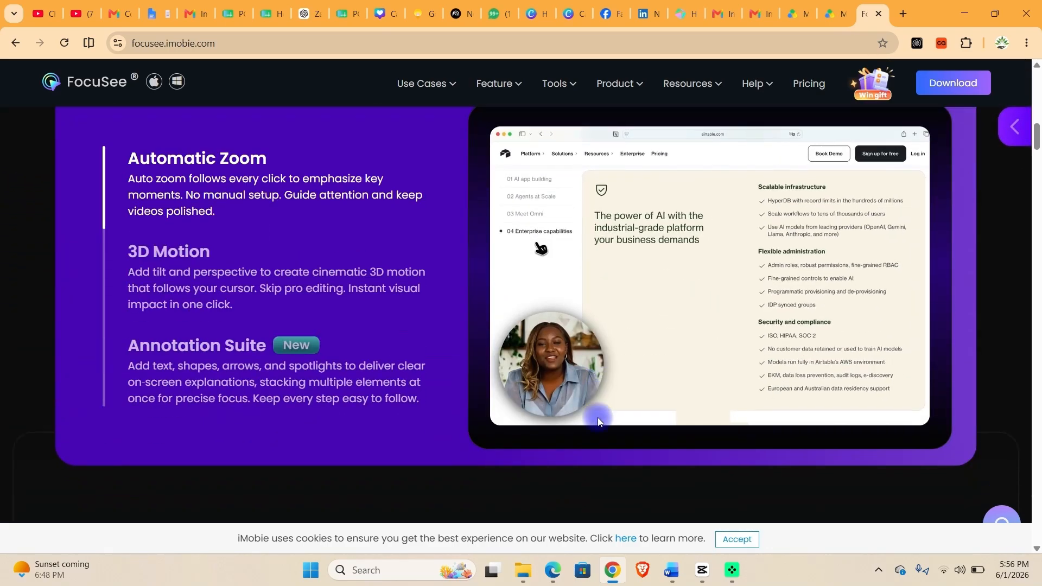
scroll(565, 364, up, 3)
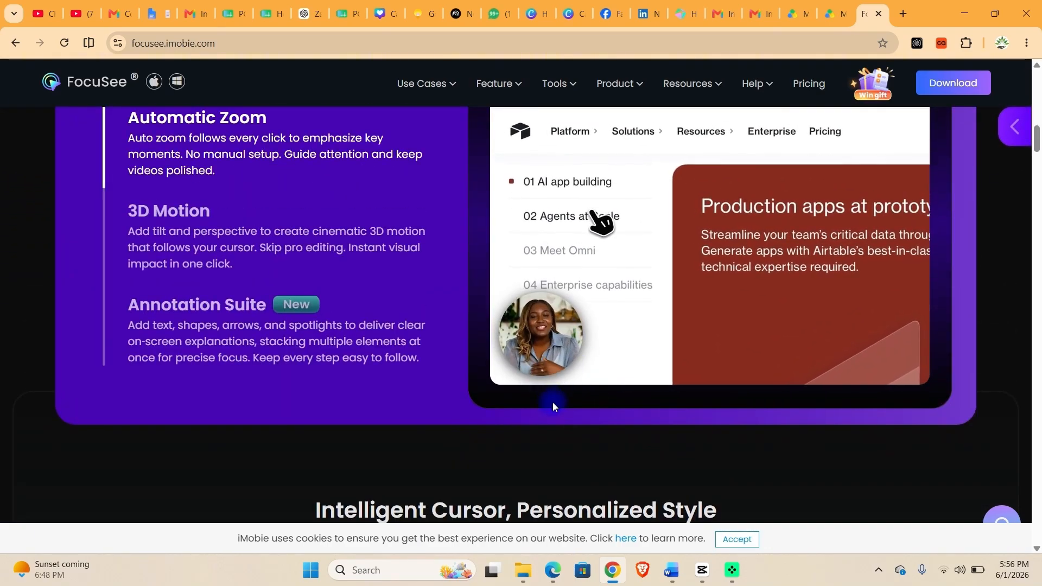
scroll(552, 403, down, 5)
scroll(552, 405, up, 3)
scroll(553, 406, down, 4)
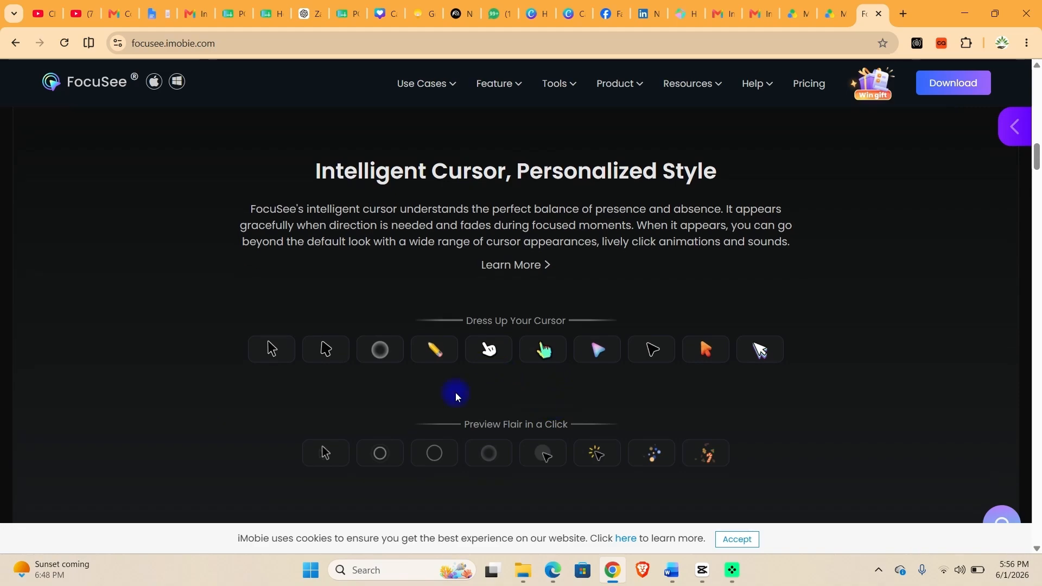
scroll(507, 400, down, 10)
scroll(507, 400, down, 6)
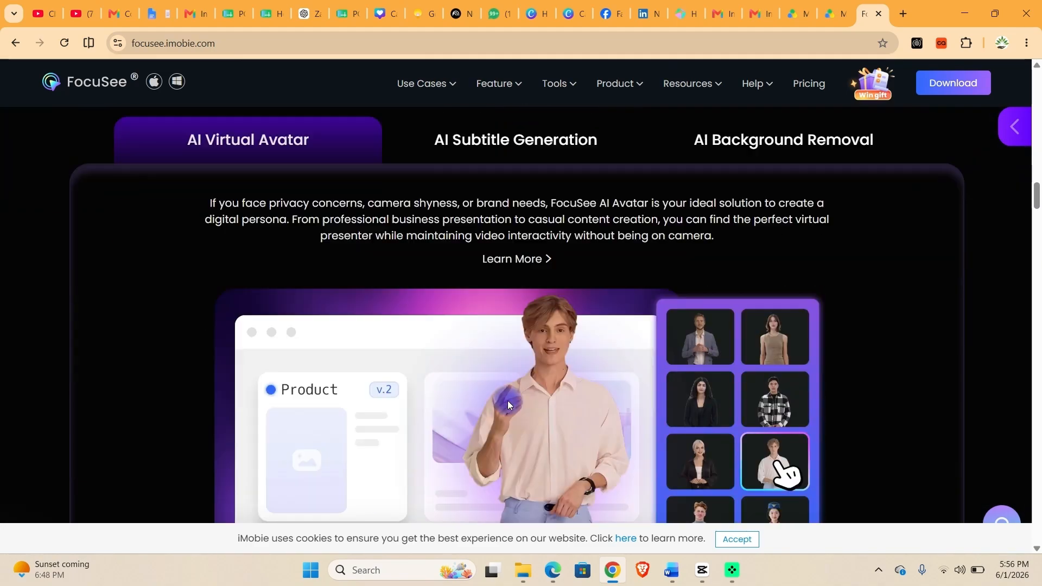
scroll(509, 396, up, 3)
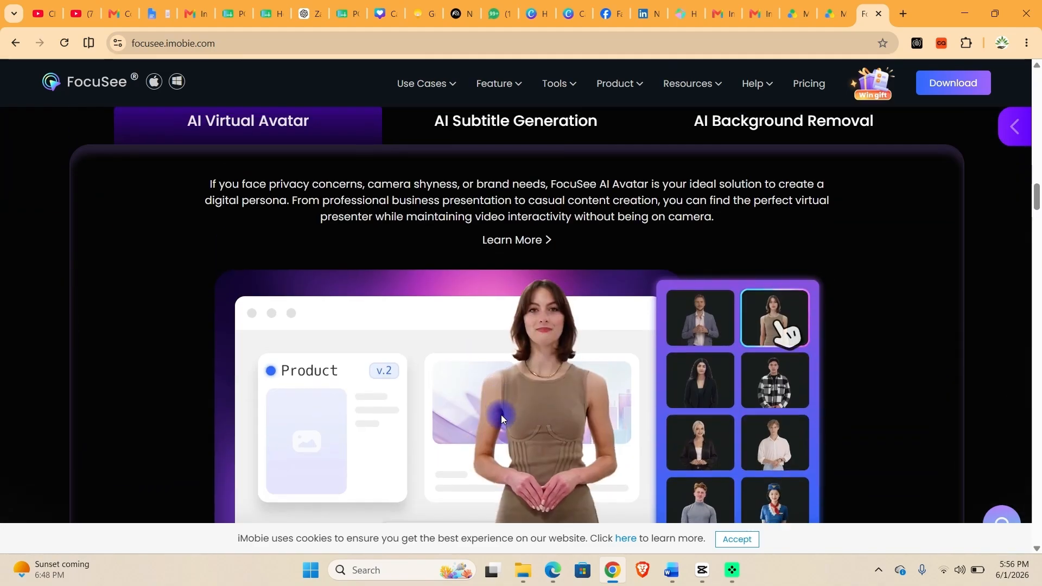
scroll(501, 415, down, 15)
scroll(528, 377, down, 8)
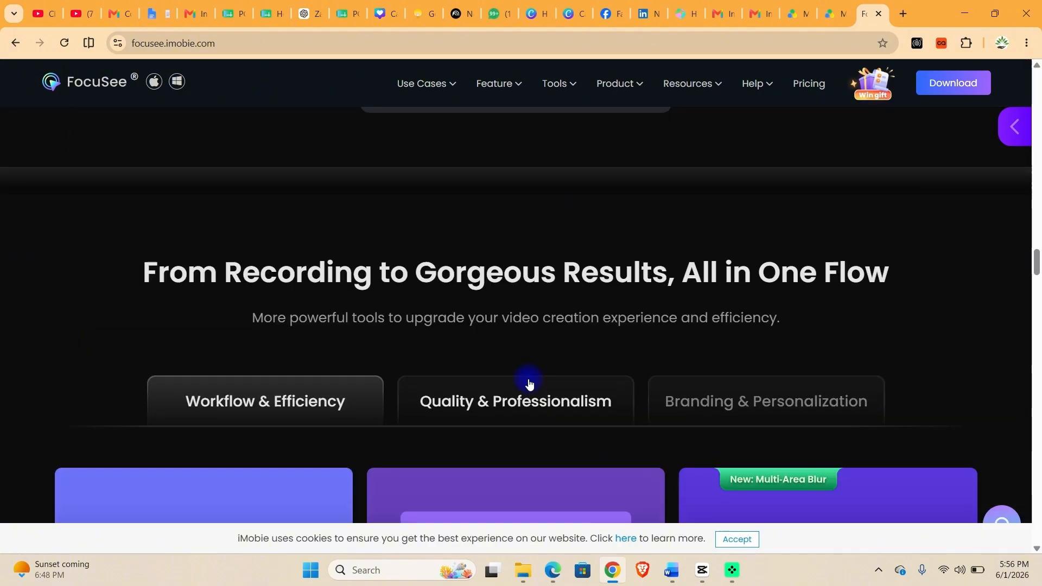
scroll(528, 378, up, 12)
scroll(529, 376, up, 20)
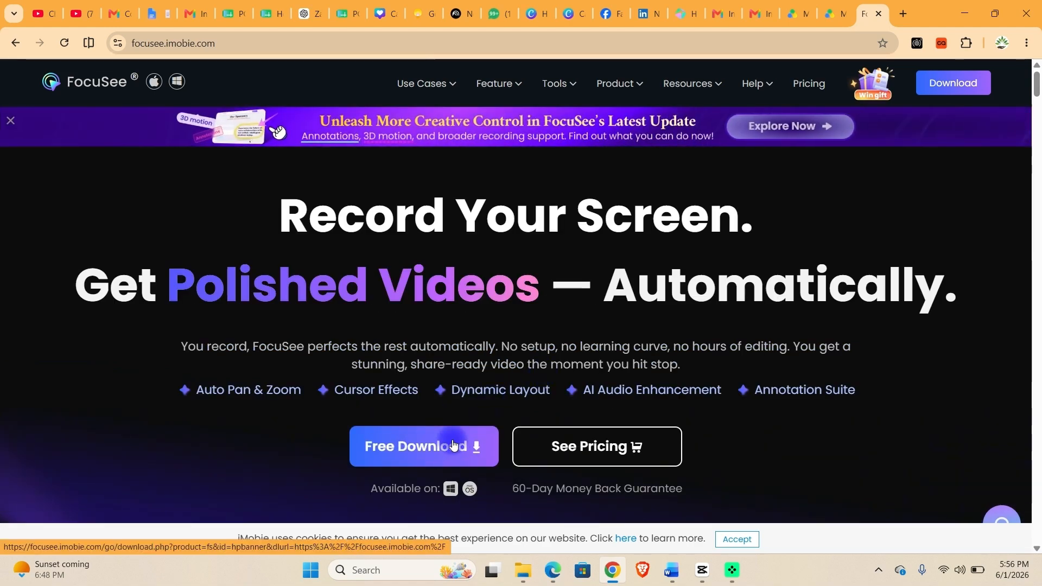
- Minimize the browser window, search Windows for FocuSee and launch the app
click(964, 13)
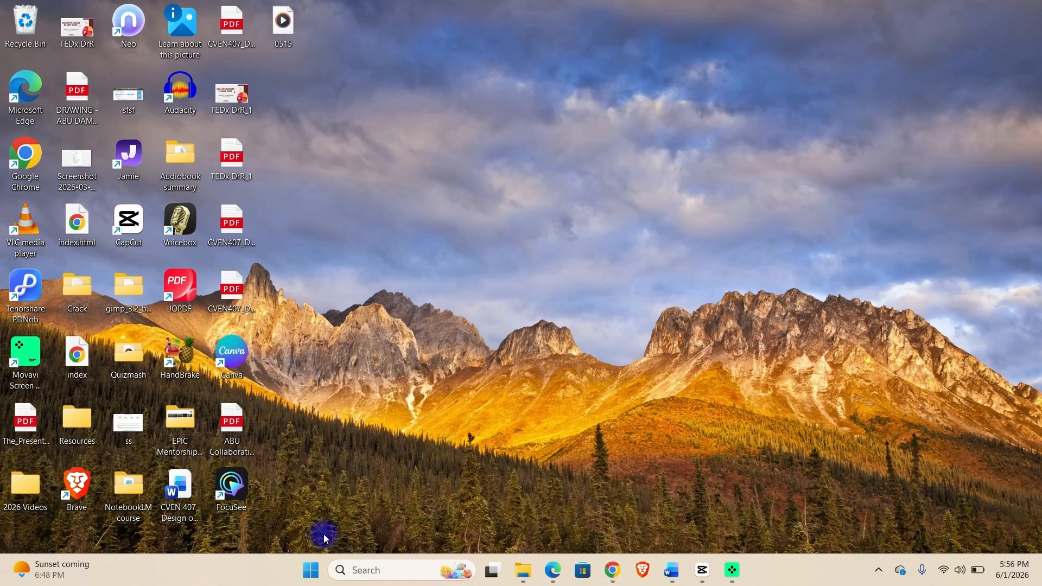
click(312, 571)
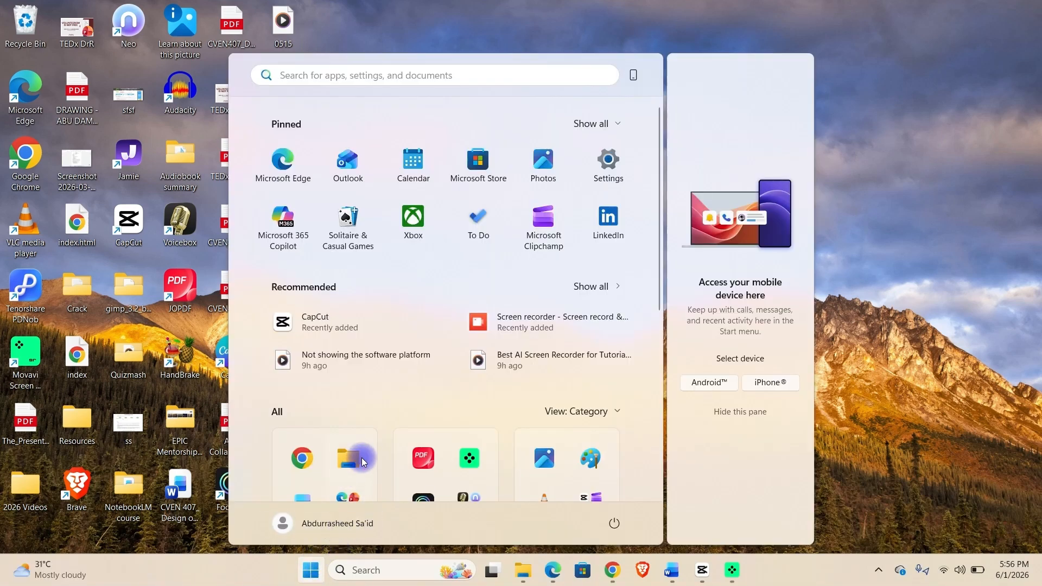
text(focuSee)
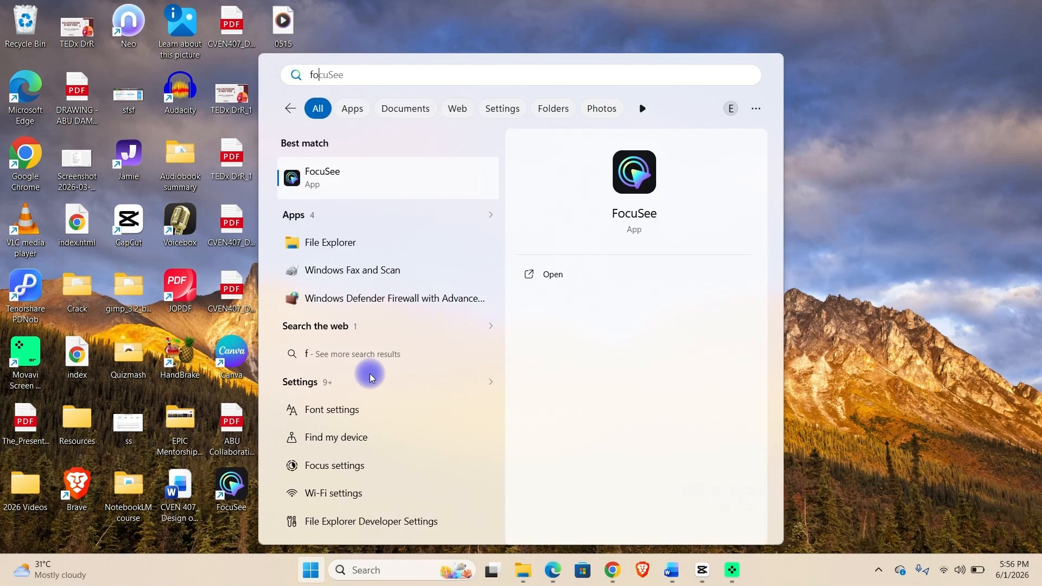
click(376, 179)
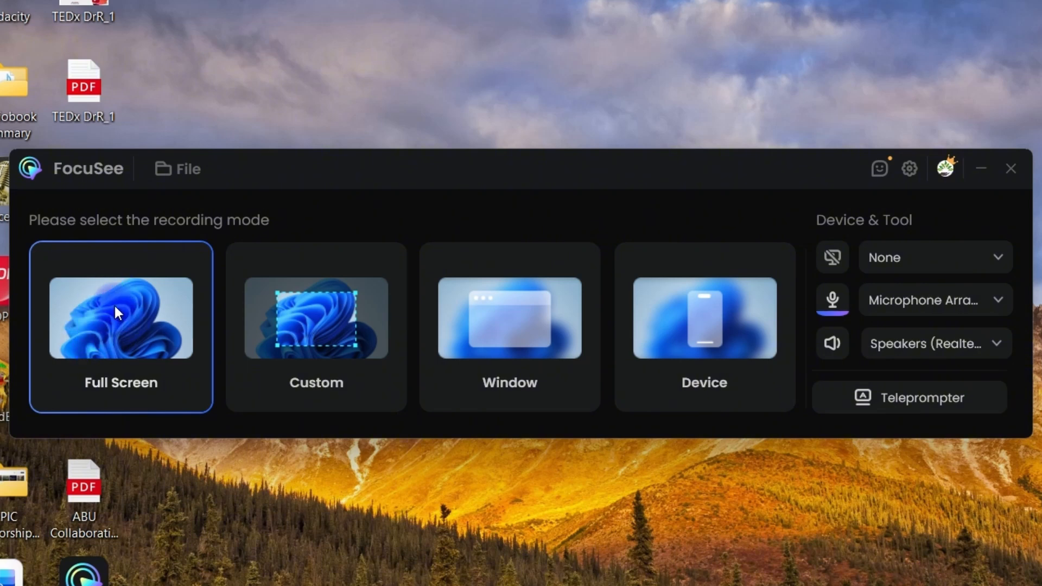
- Look over the Custom, Window and Device recording modes in FocuSee
click(344, 287)
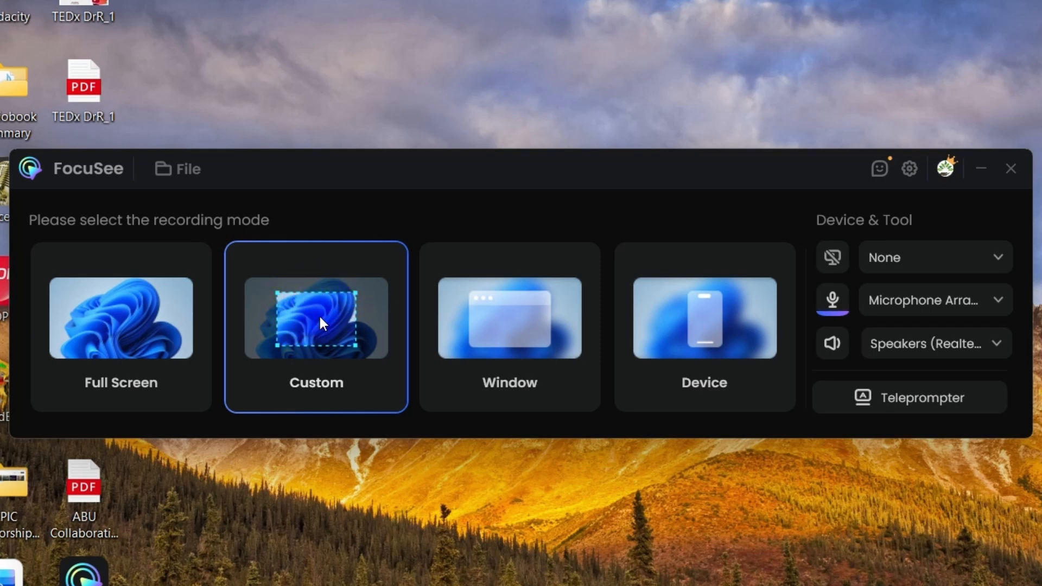
click(495, 302)
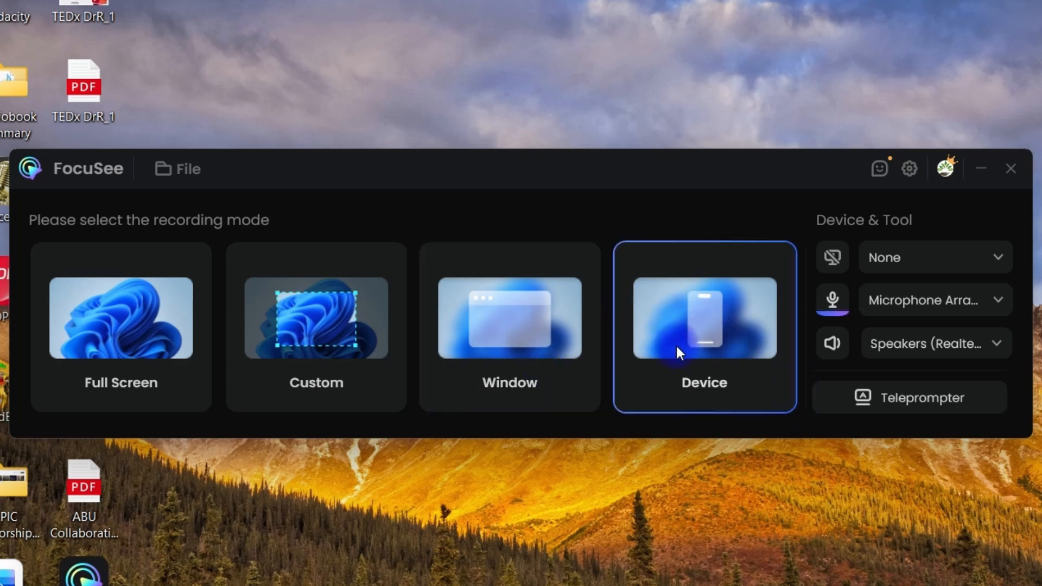
click(691, 267)
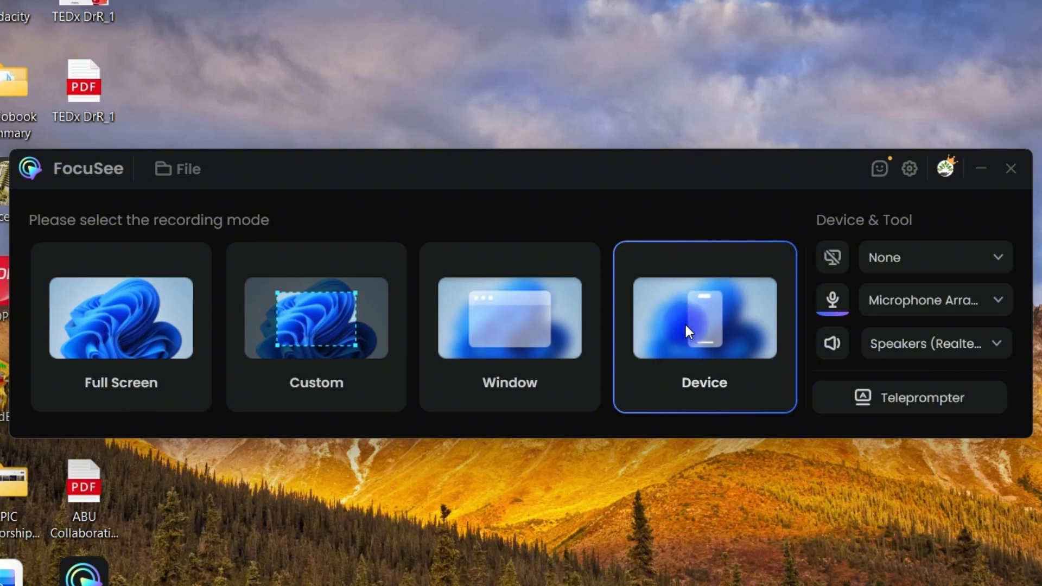
- Check which camera, microphone and speaker sources are available for the recording, keeping the current choices
click(969, 255)
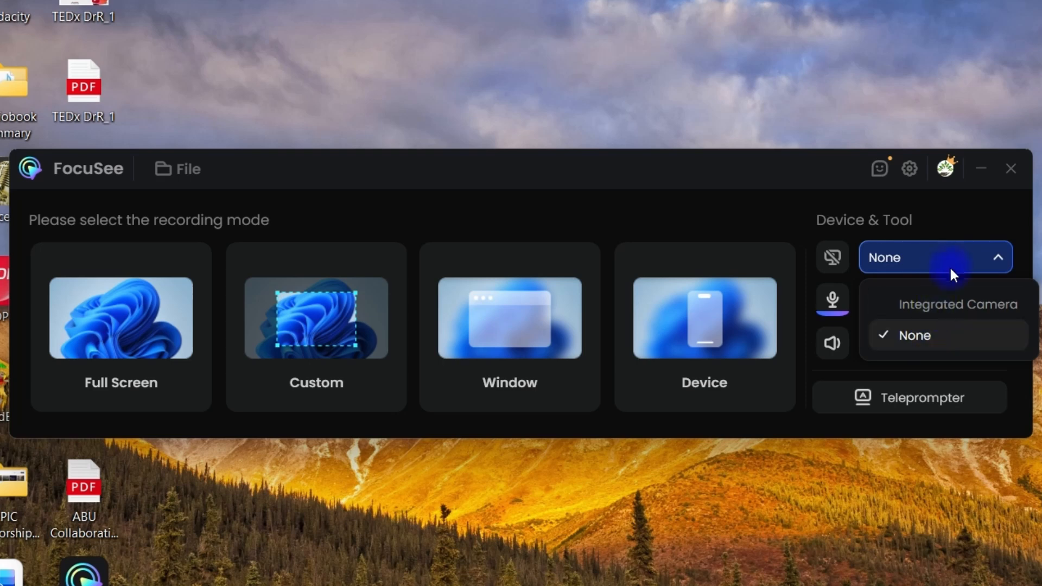
click(955, 252)
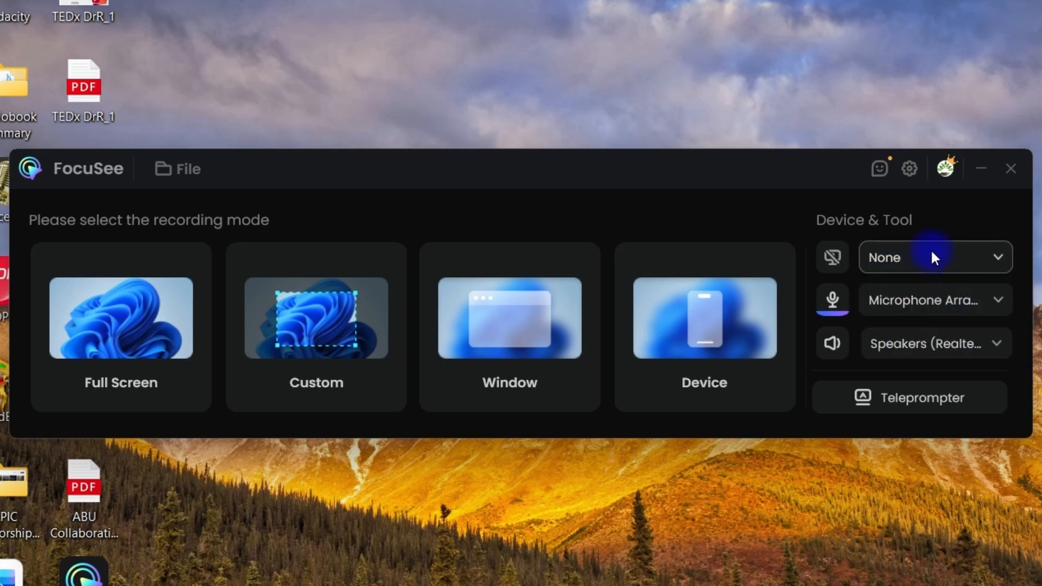
click(971, 298)
click(972, 300)
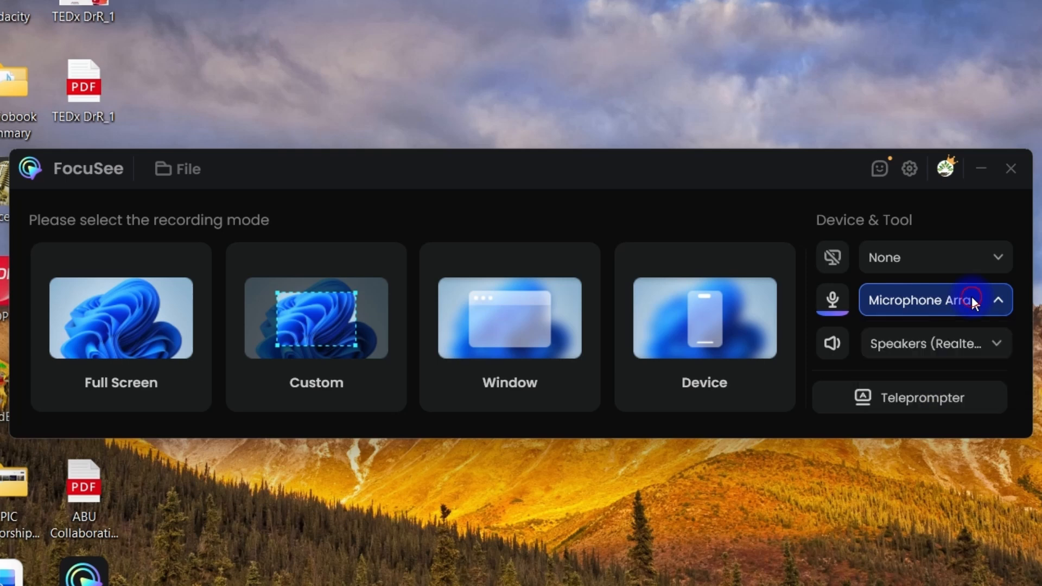
click(958, 344)
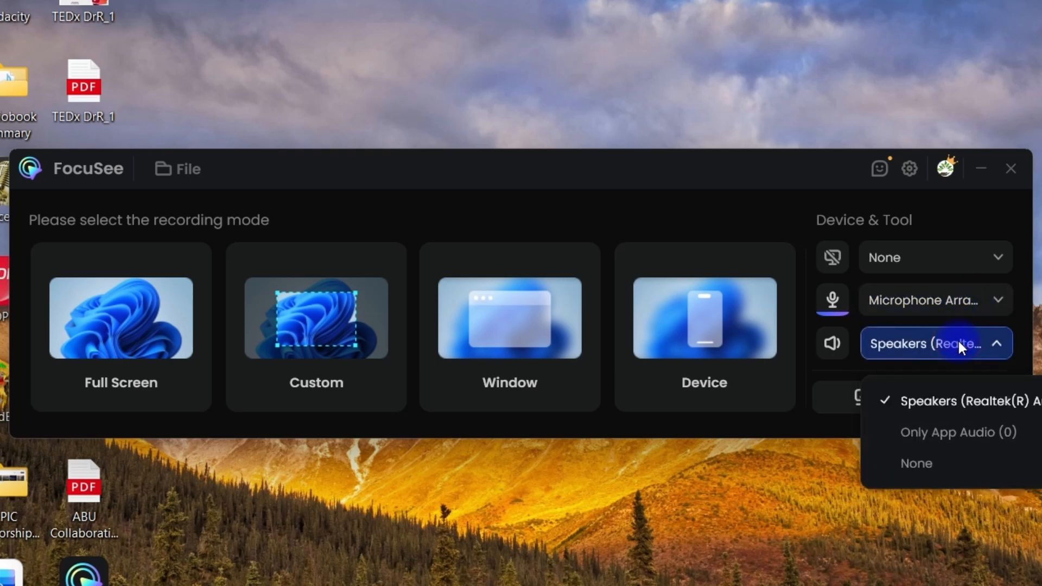
click(926, 349)
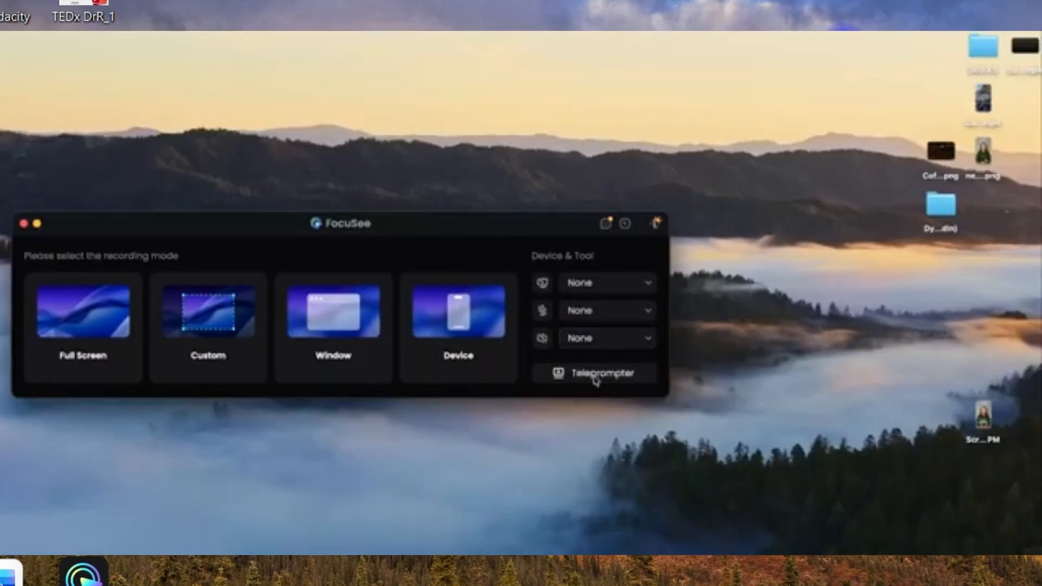
- Look at the Teleprompter tool and the app's settings and help options, then close the options list
click(596, 374)
click(917, 240)
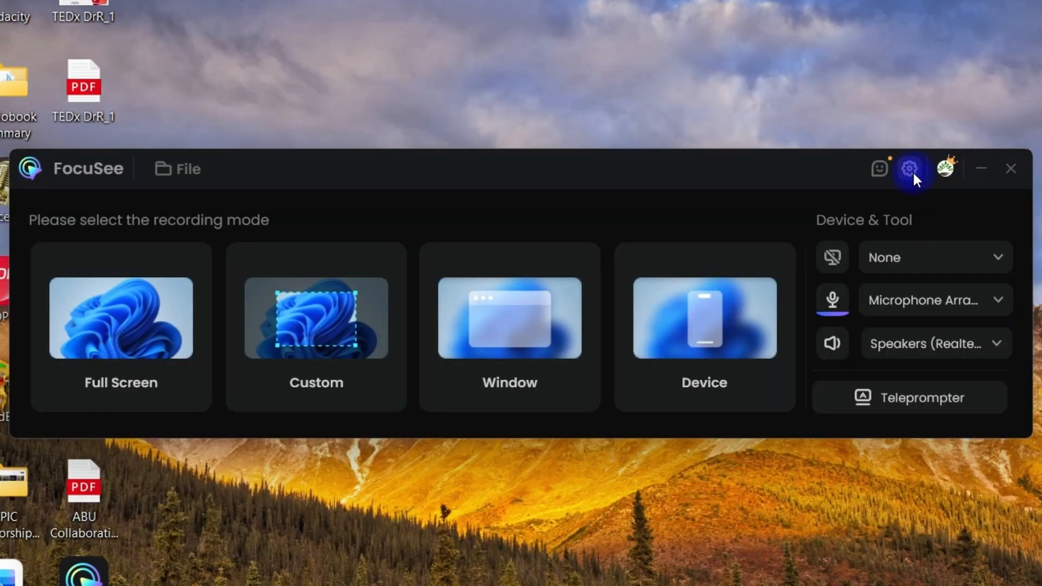
click(910, 169)
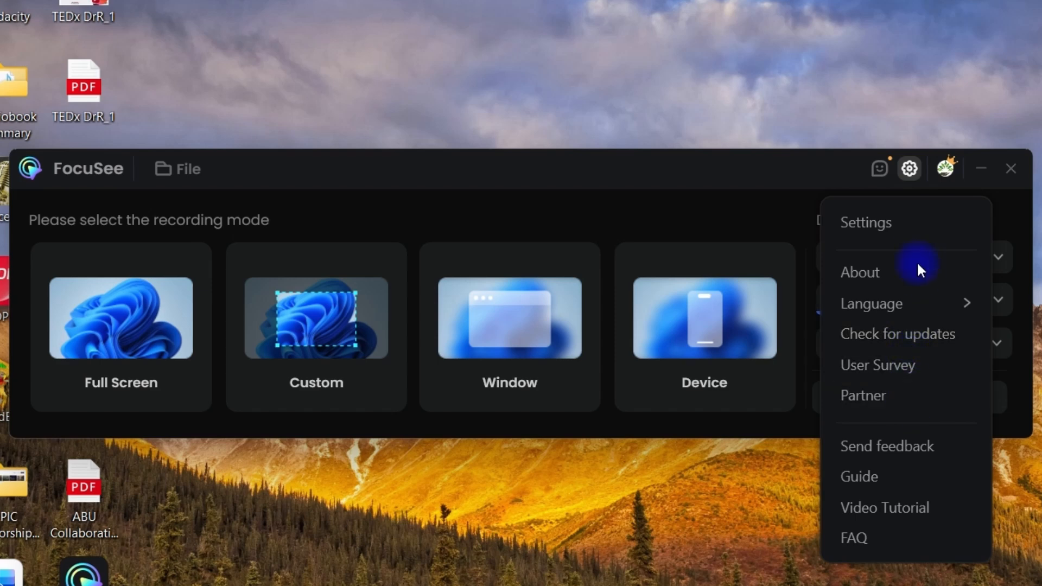
click(727, 169)
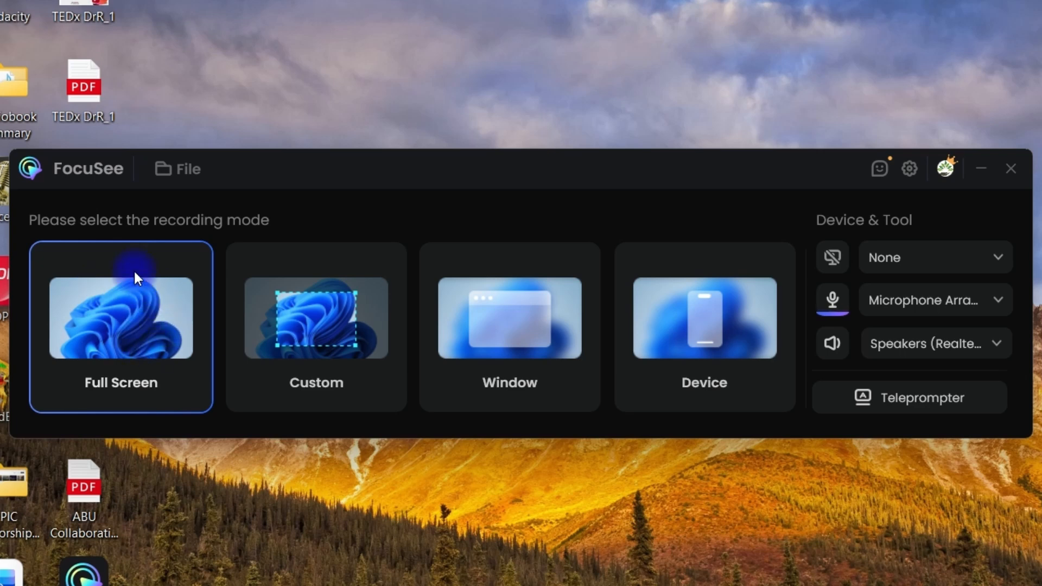
- Start a Full Screen recording and switch to Chrome showing the FocuSee homepage
click(135, 318)
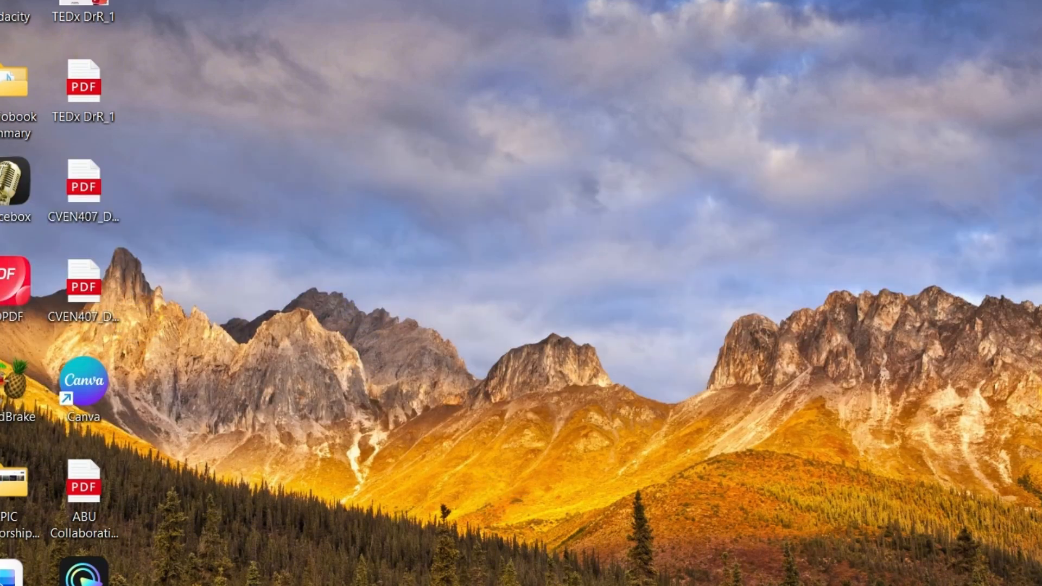
click(574, 582)
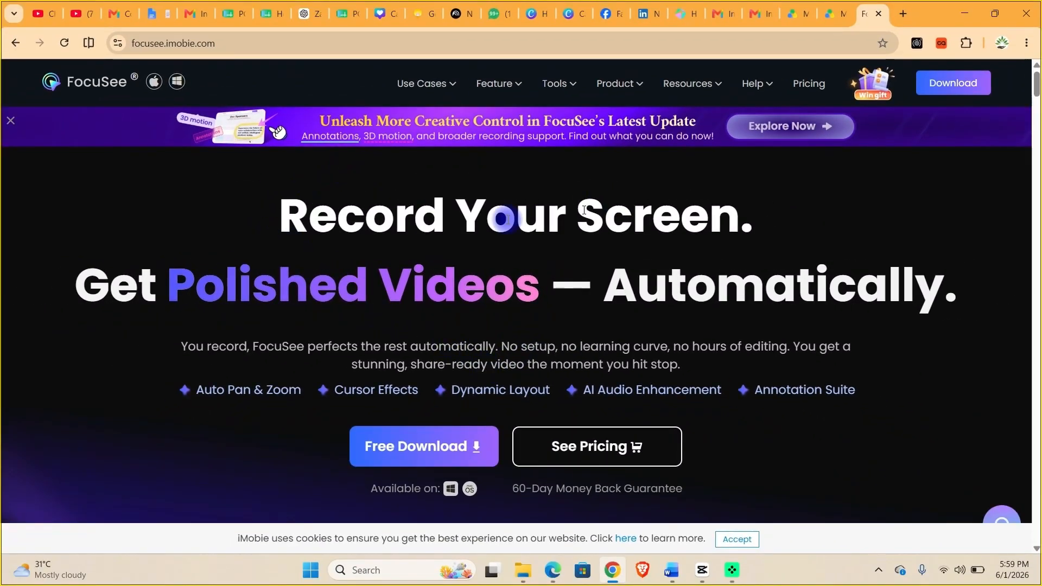
- Highlight the "Record Your Screen." headline on the page and place the text cursor in the web address
drag(270, 209, 767, 218)
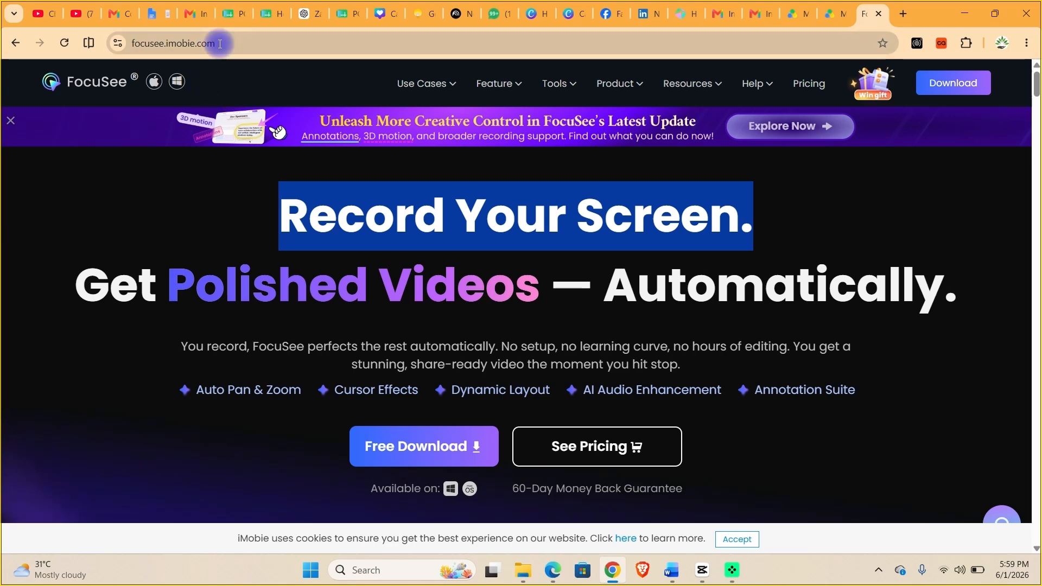
click(220, 43)
click(210, 47)
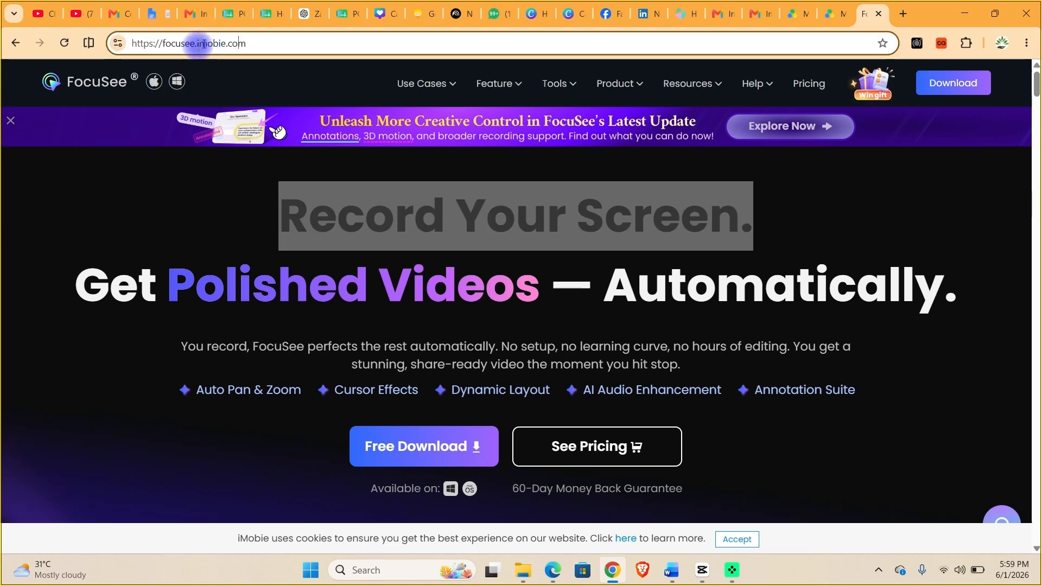
- Highlight several parts of the "AI Visual Focus" section heading in turn, including words from "Your Videos"
scroll(249, 231, down, 7)
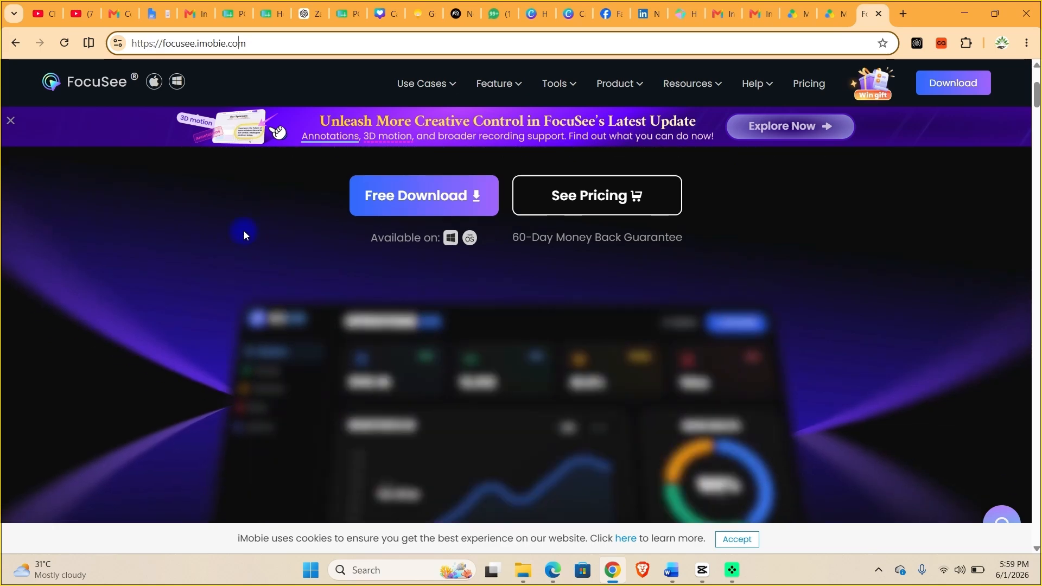
scroll(297, 293, down, 8)
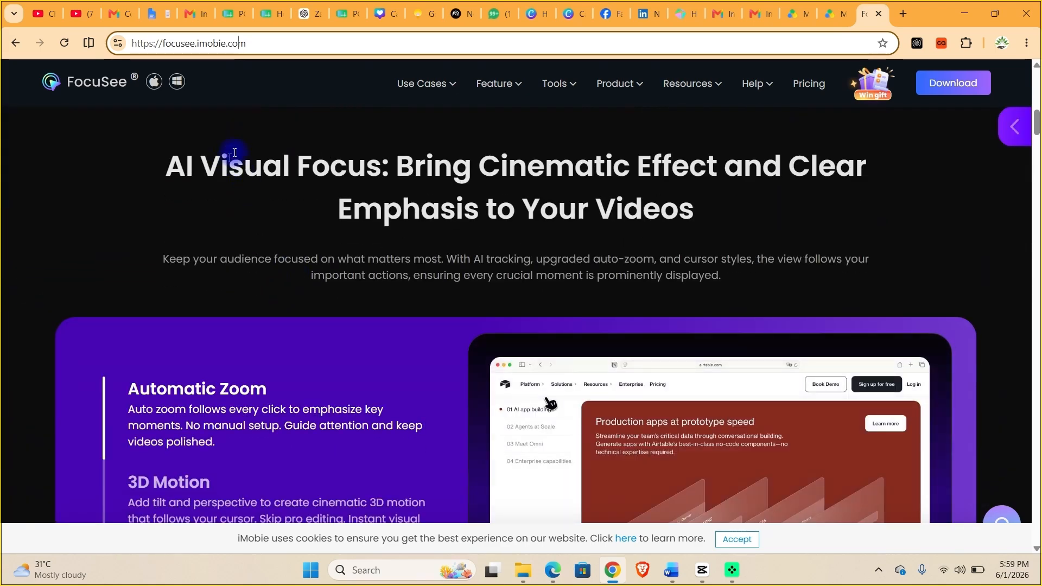
drag(231, 162, 284, 155)
drag(708, 166, 881, 165)
drag(520, 210, 618, 210)
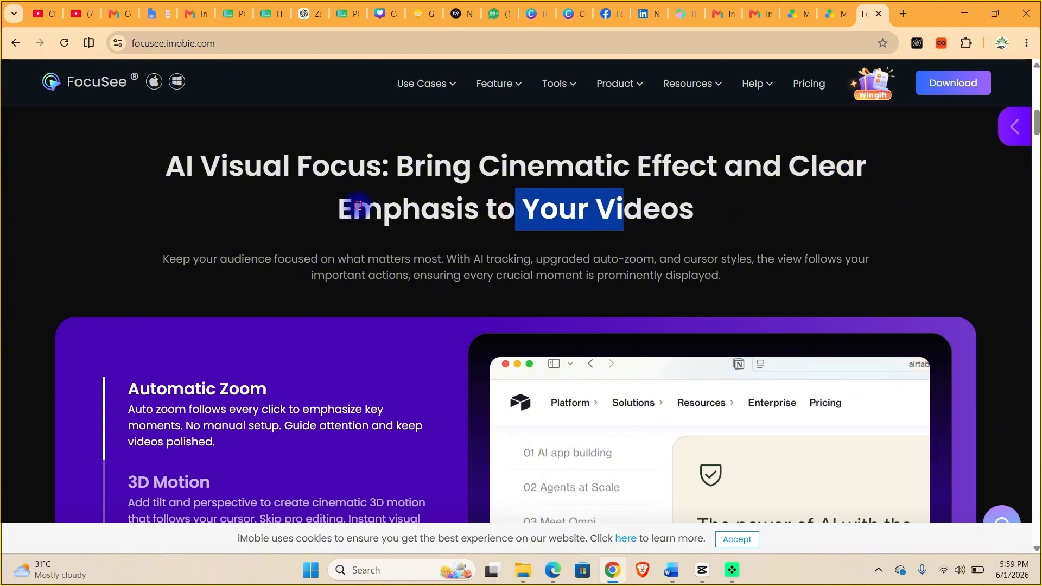
- Highlight words in the "AI Visual Focus" heading, the annotation description below it and the "Intelligent Cursor, Personalized Style" heading
drag(356, 209, 409, 199)
scroll(490, 230, down, 9)
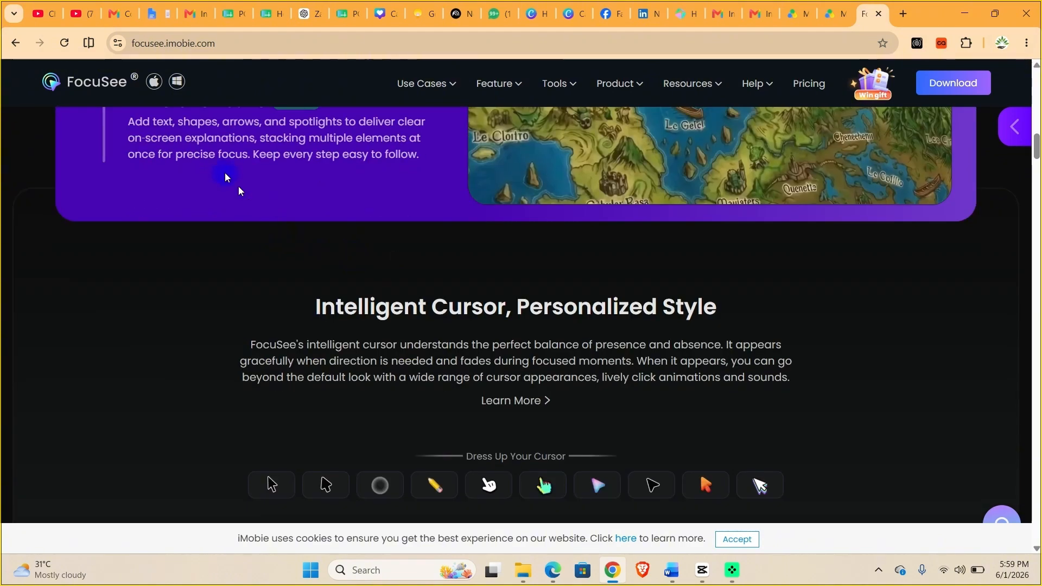
drag(219, 140, 291, 143)
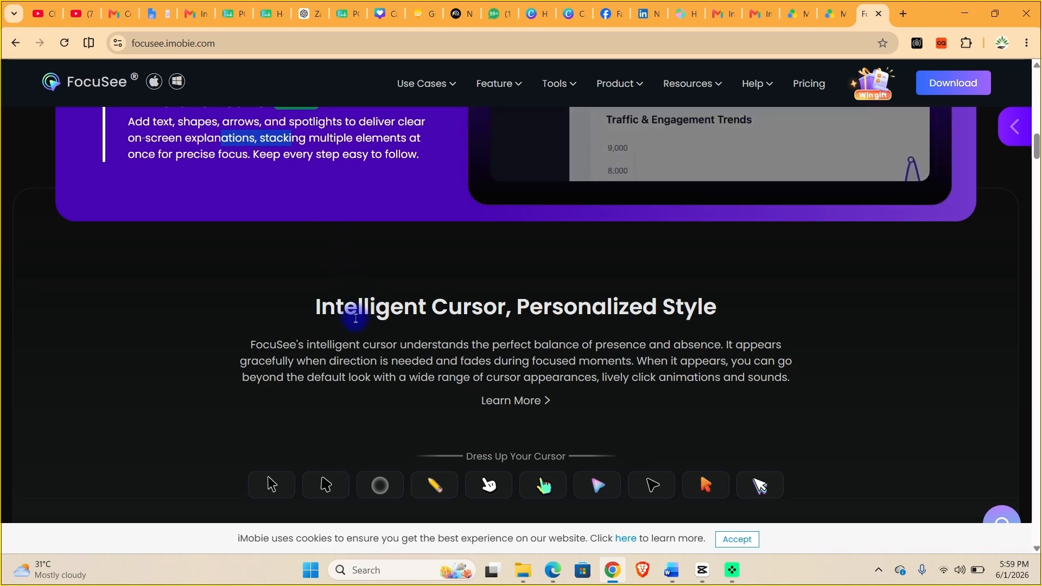
drag(357, 319, 463, 318)
drag(577, 312, 702, 308)
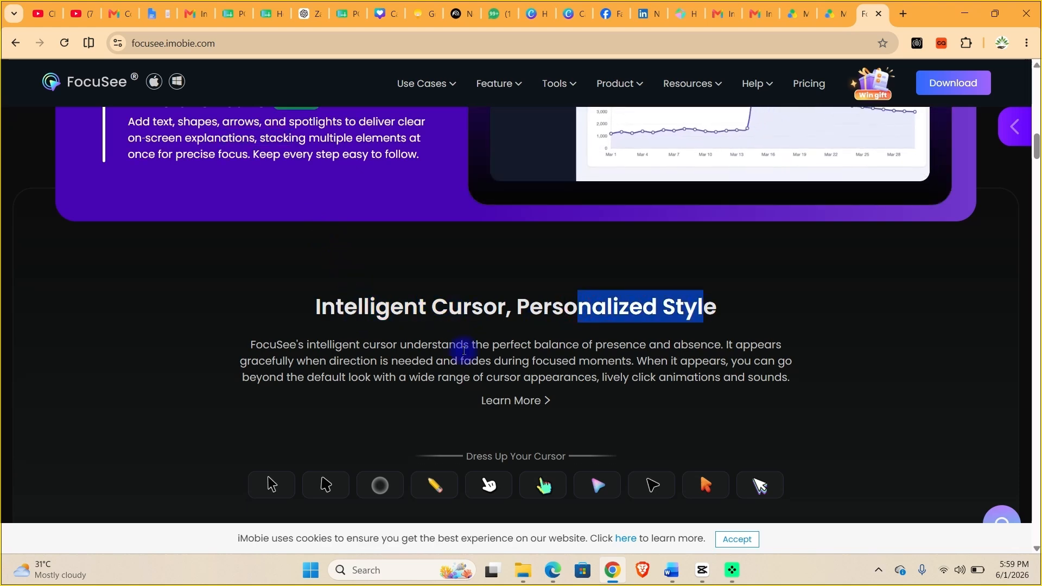
- Browse down the homepage past the AI features to the export and sharing section, briefly visiting another browser tab on the way
scroll(461, 348, down, 6)
scroll(460, 347, down, 4)
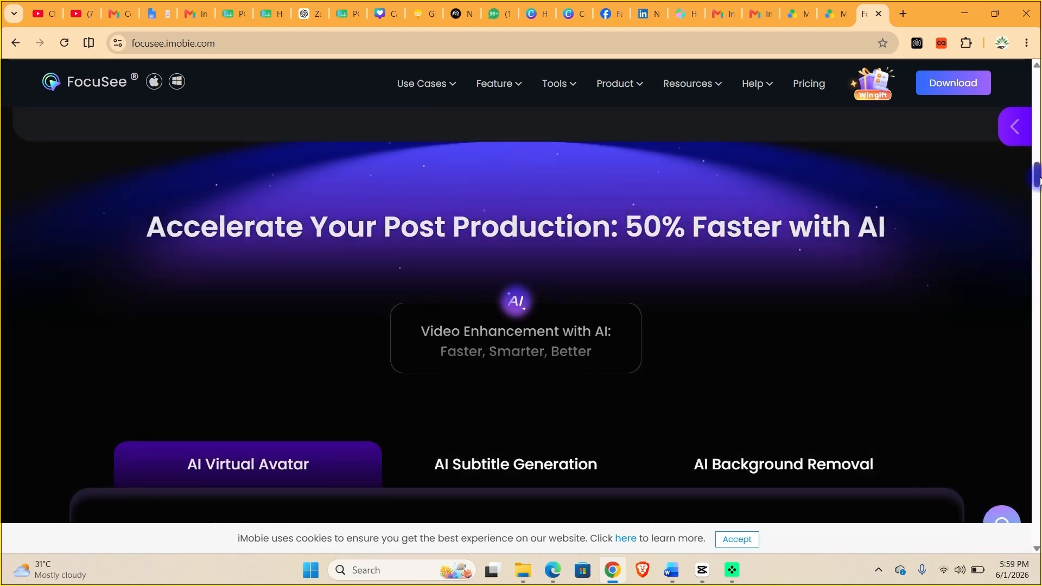
drag(1037, 180, 1037, 244)
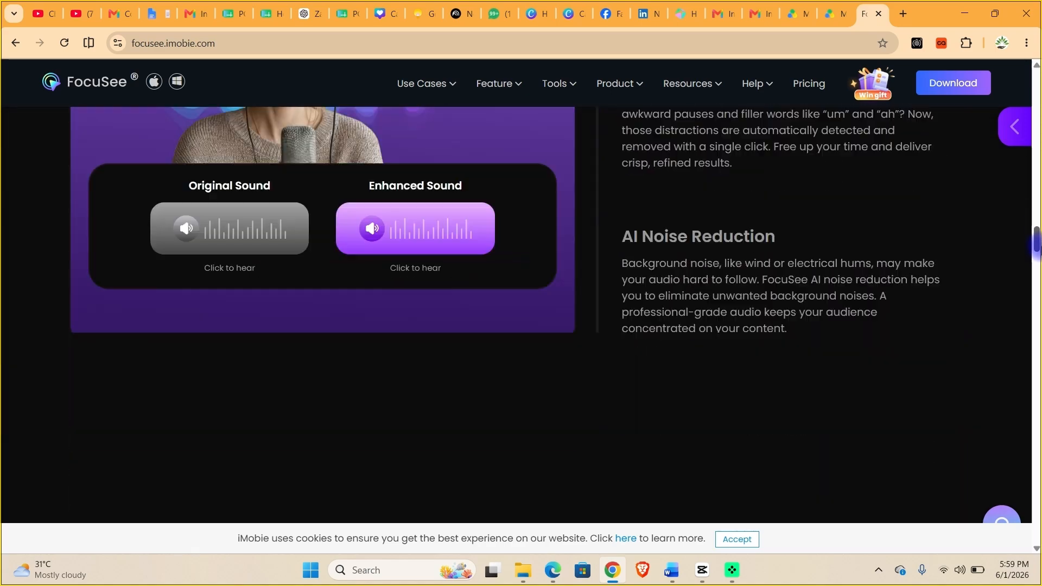
scroll(981, 209, down, 15)
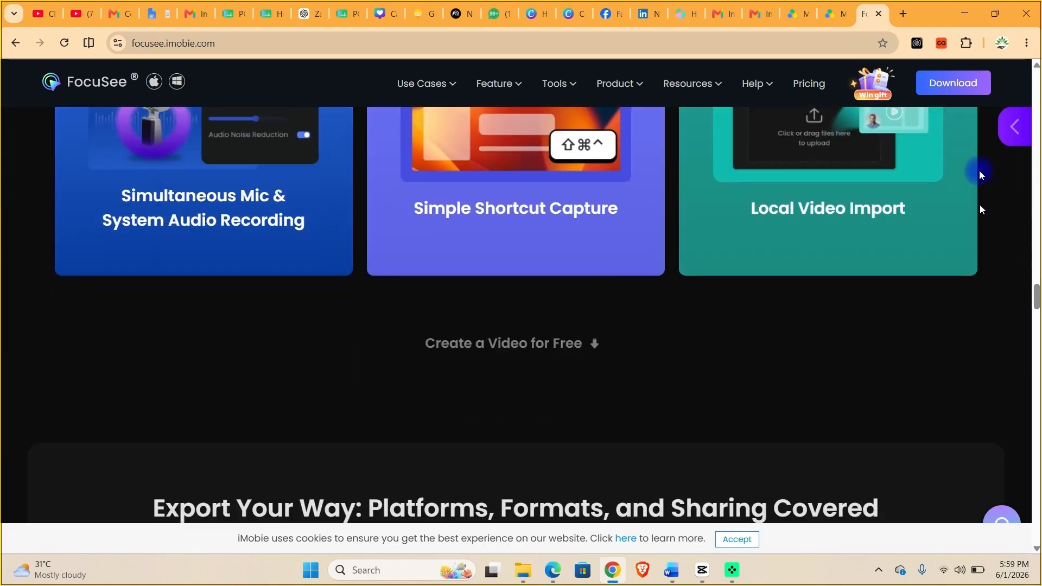
click(792, 20)
click(867, 23)
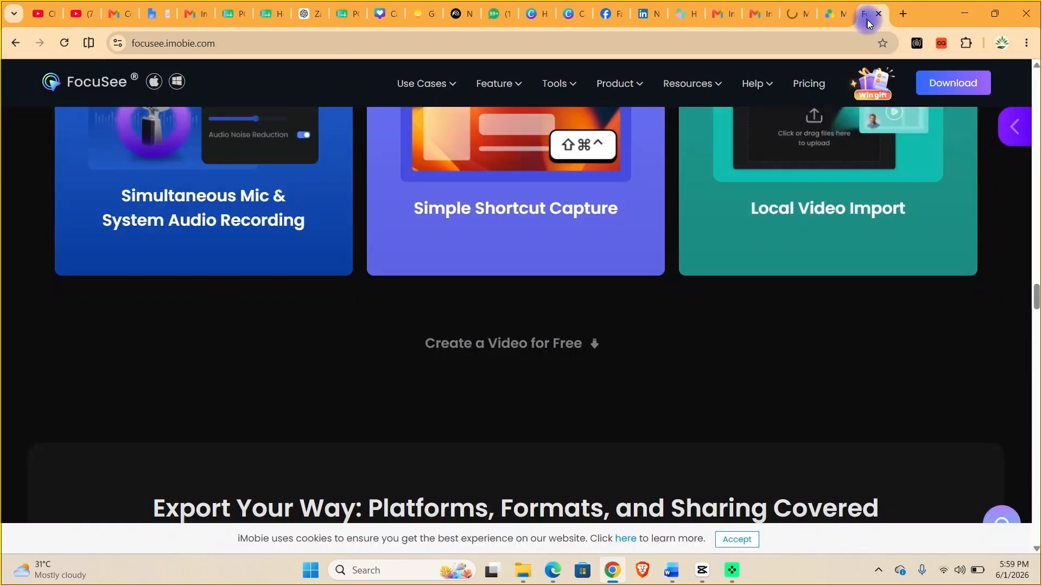
scroll(414, 363, down, 9)
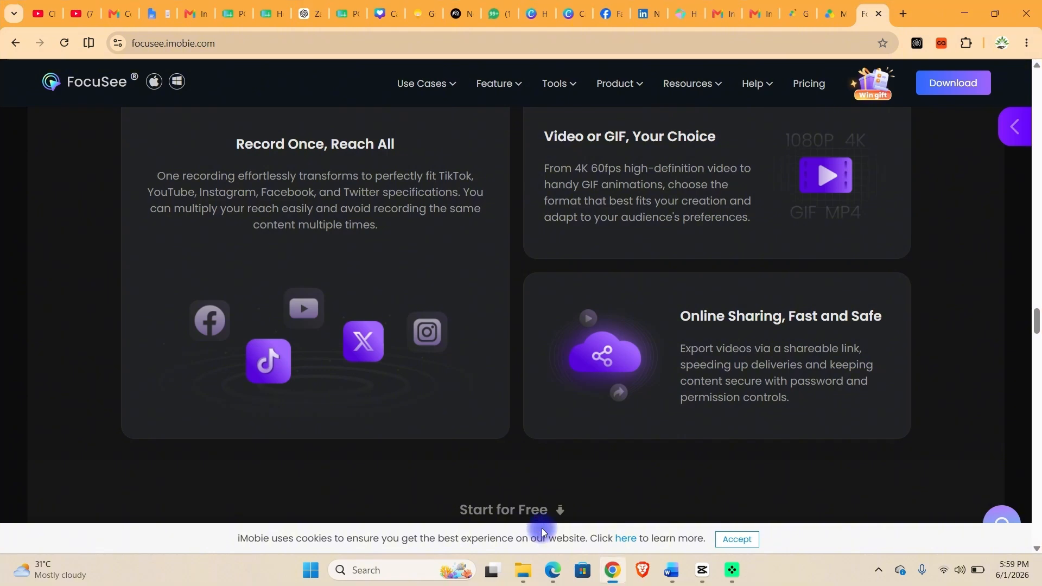
- Stop the screen recording and postpone the suggested graphics card switch
key(F10)
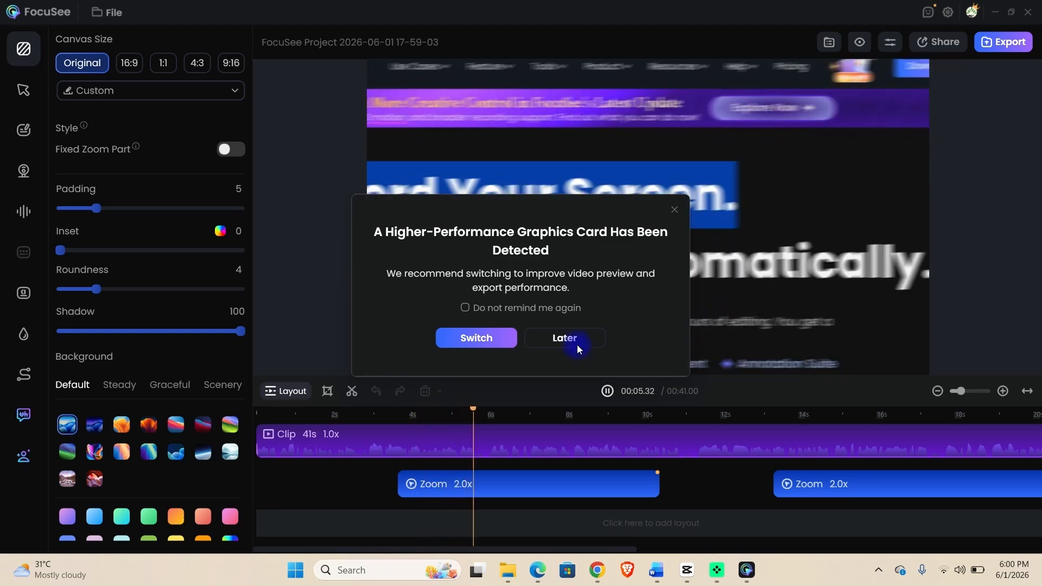
click(583, 340)
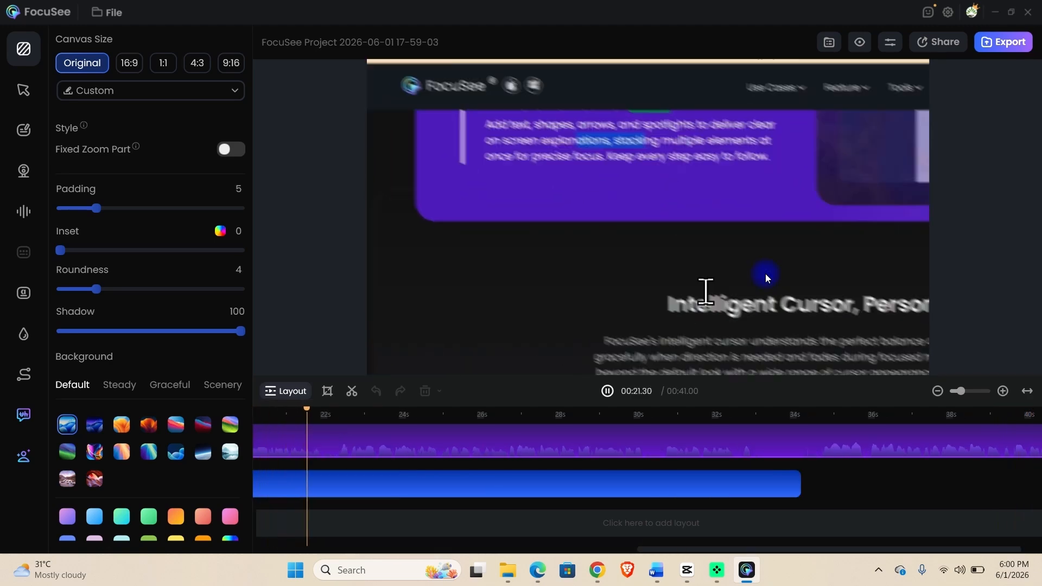
- Pause the preview playback and scrub back through the recording to about 14 seconds
click(608, 390)
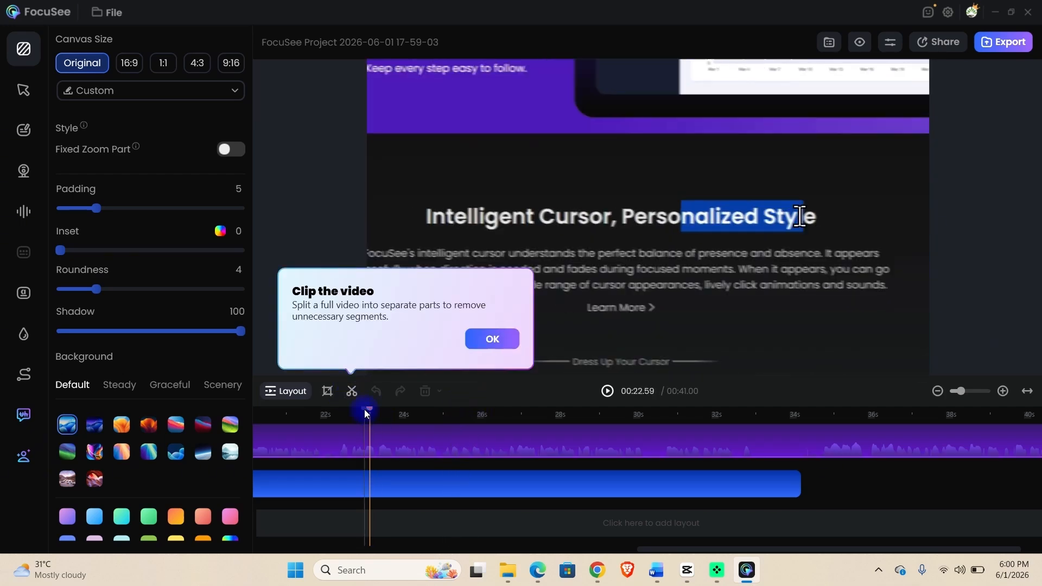
drag(368, 411, 290, 413)
drag(262, 410, 831, 482)
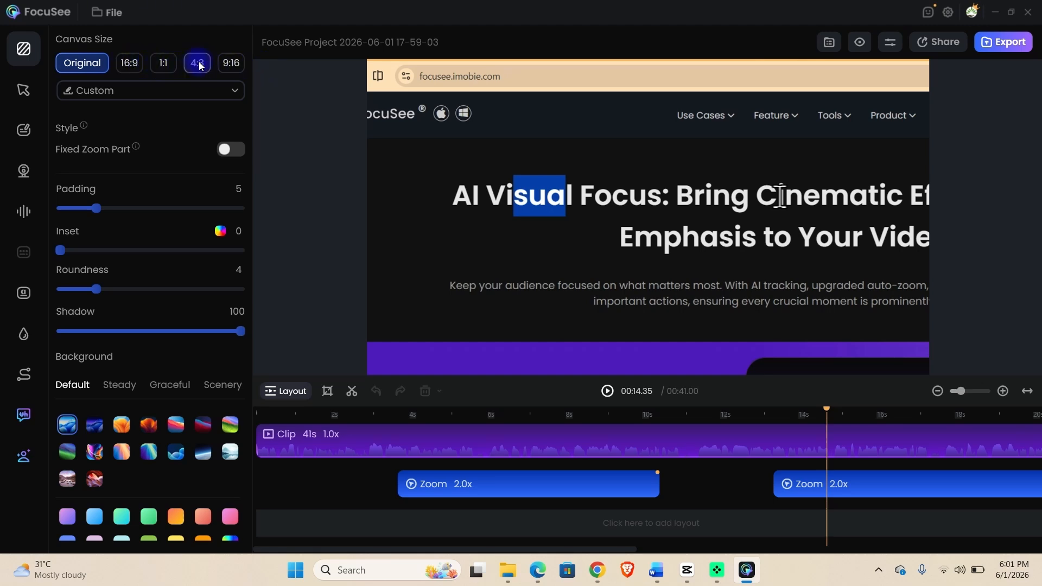
- Set the canvas size to the YouTube (16:9) preset
click(206, 95)
click(135, 90)
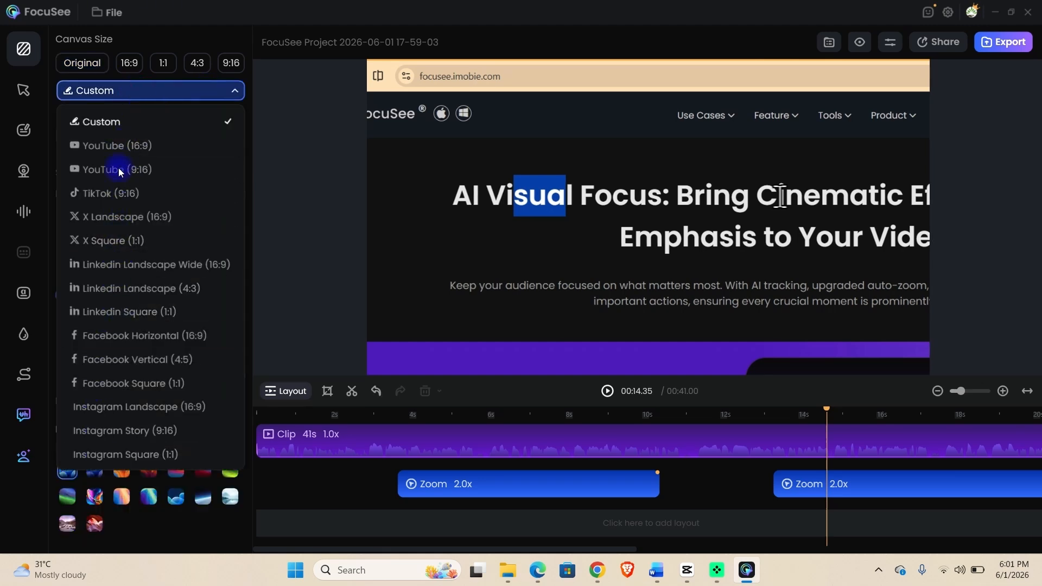
click(124, 146)
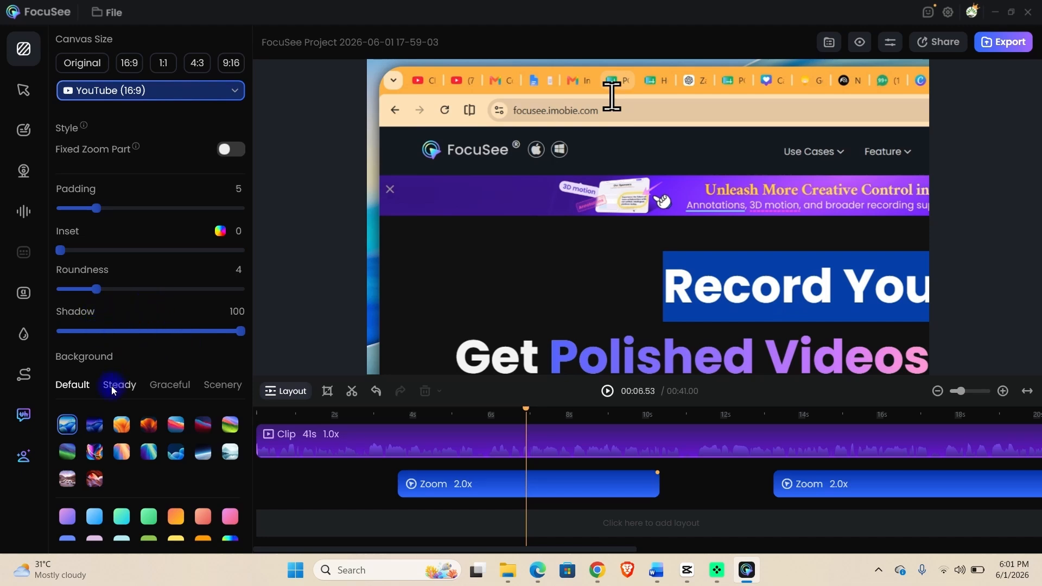
- Try the bright orange default wallpaper as the video background and apply the dark orange-red one instead
click(124, 427)
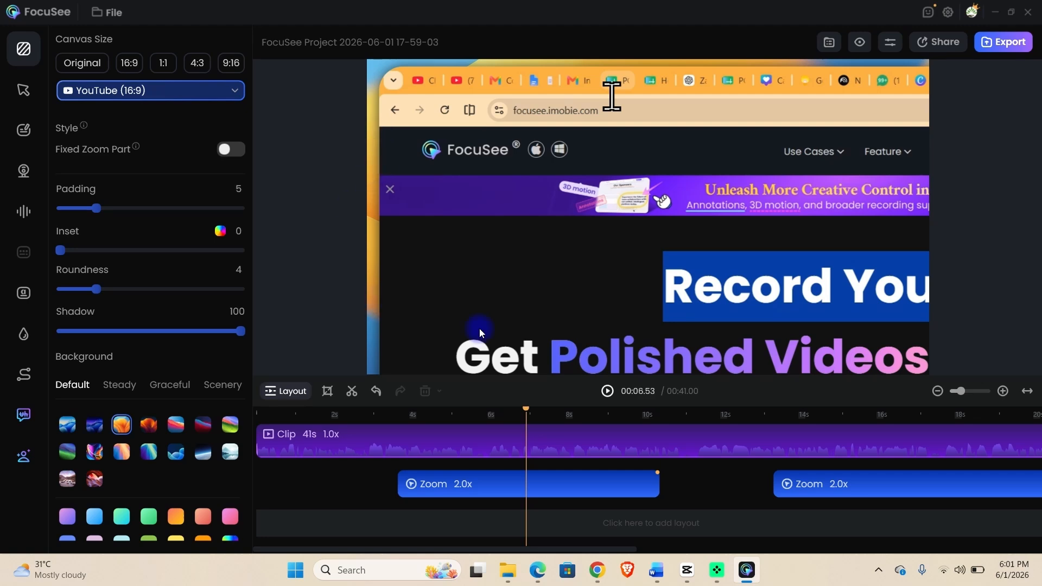
click(149, 426)
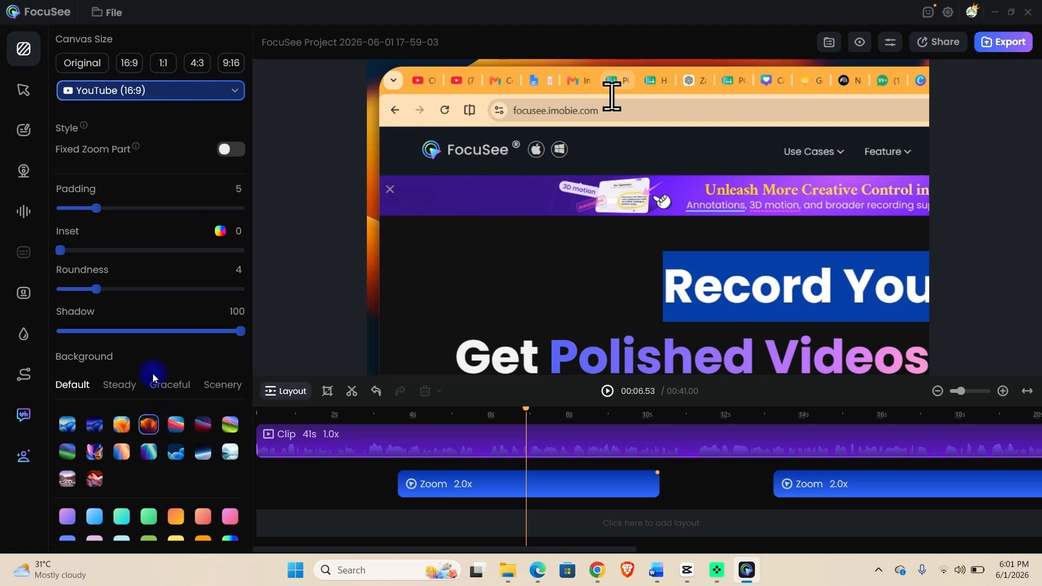
scroll(147, 424, down, 1)
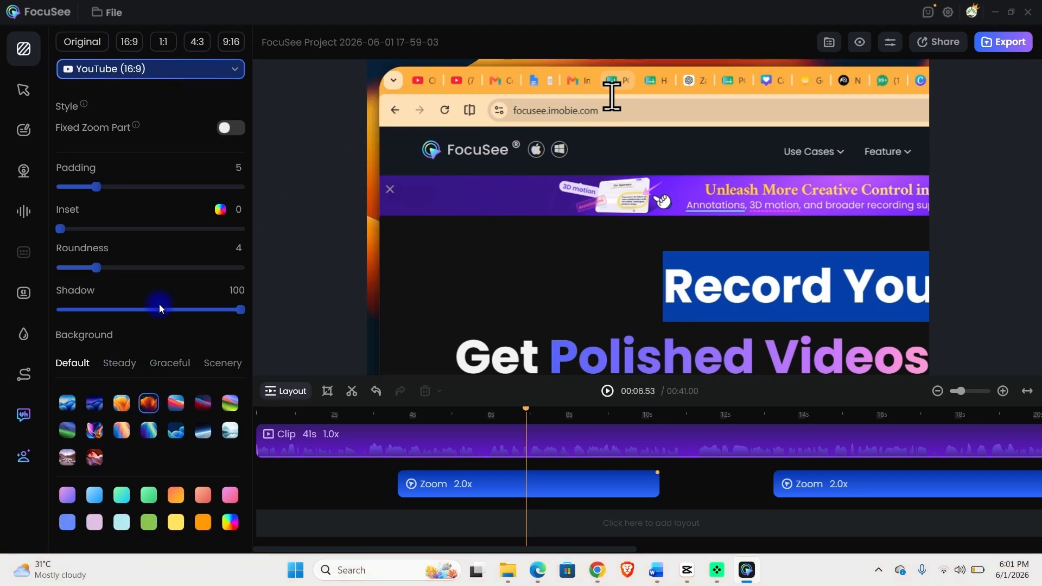
scroll(164, 153, up, 1)
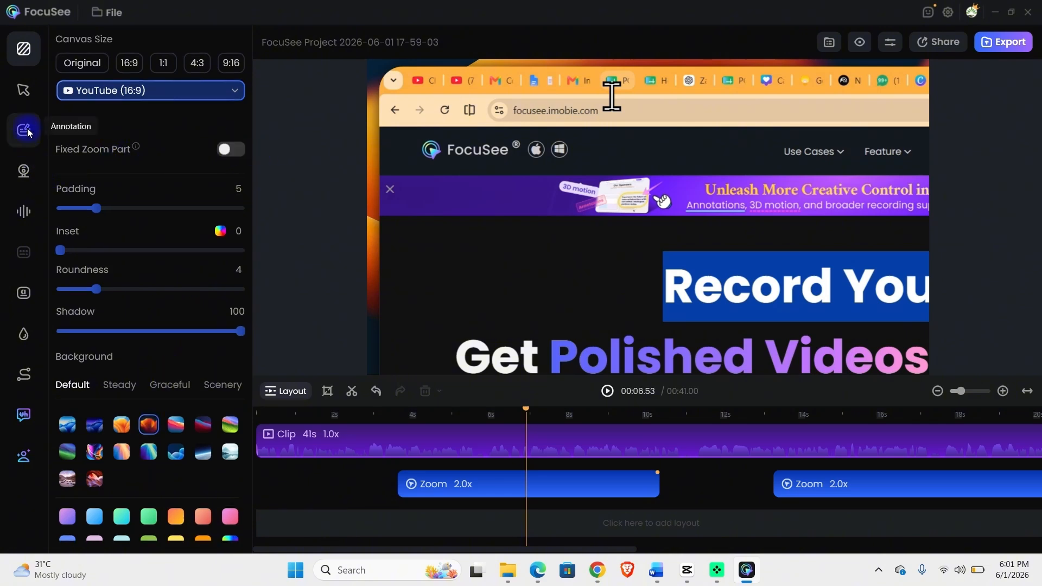
- Apply the black, white-outlined cursor style and the Ring click effect, and preview them in playback
click(24, 94)
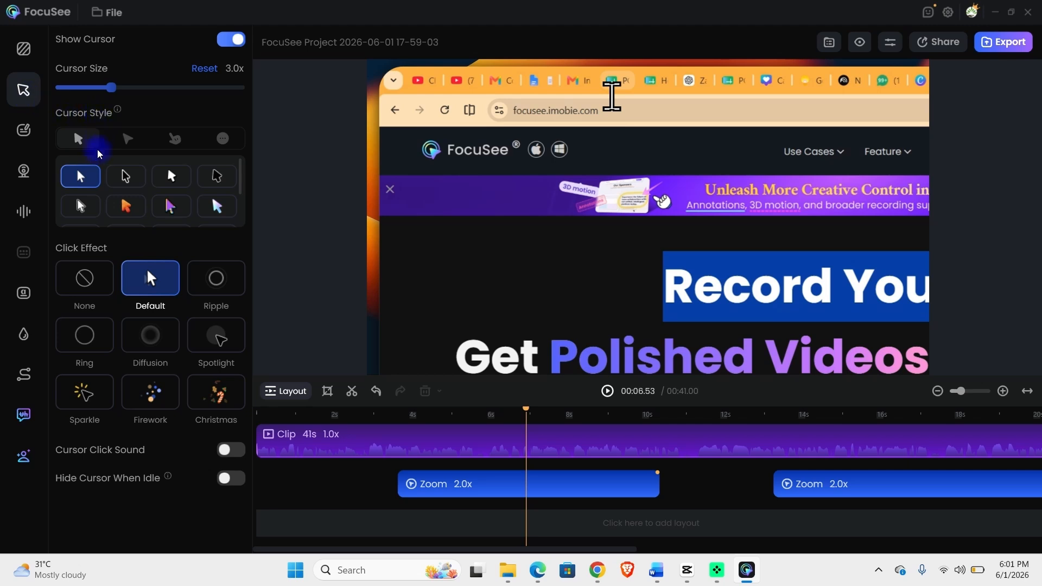
click(125, 176)
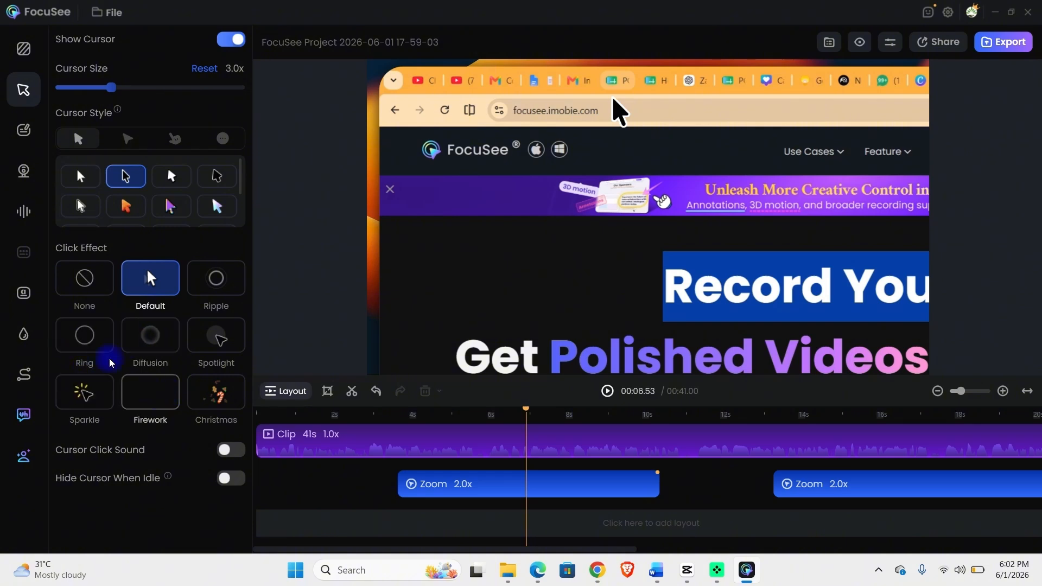
click(86, 342)
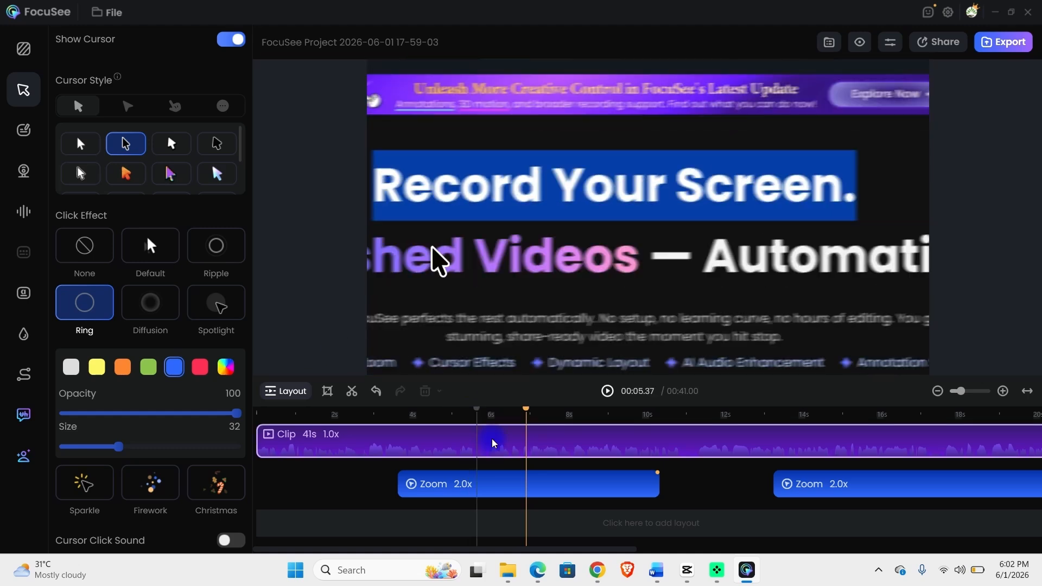
click(609, 392)
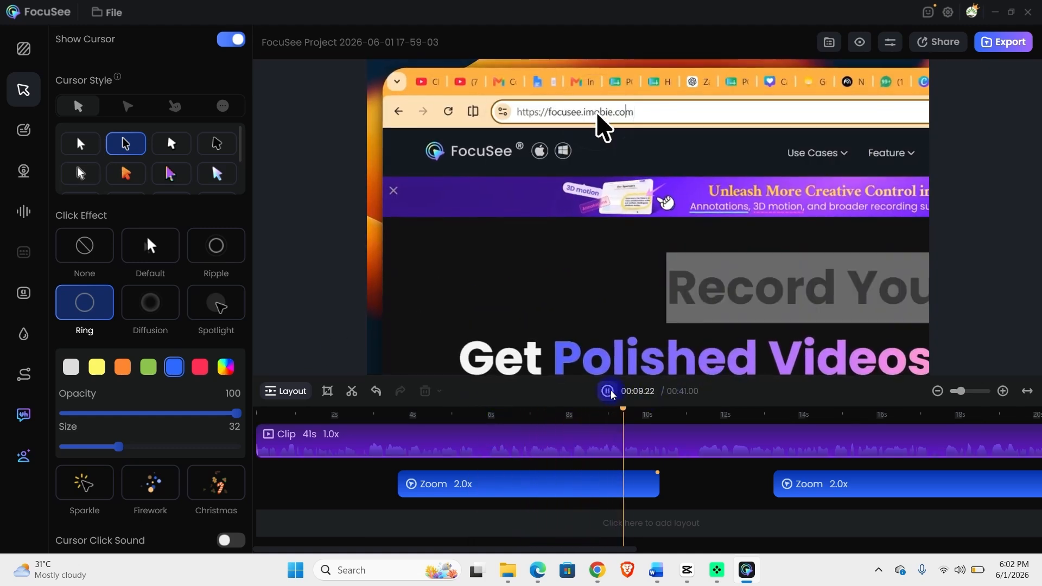
click(609, 392)
- Set the Ring click effect's size to 31 and look over the remaining cursor options
scroll(125, 357, down, 1)
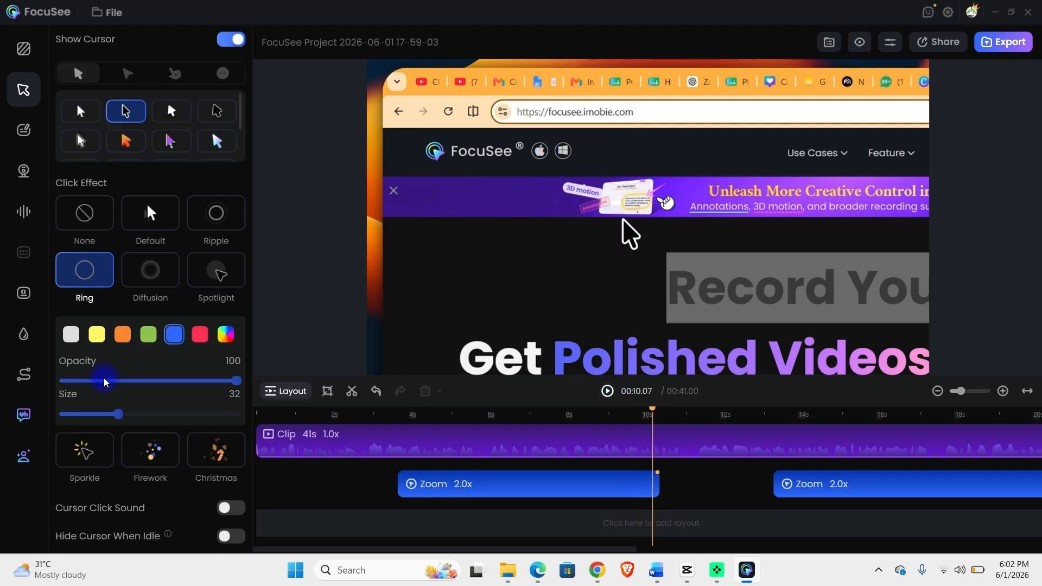
mouse_move(118, 417)
mouse_down()
mouse_move(140, 419)
mouse_move(117, 415)
mouse_up()
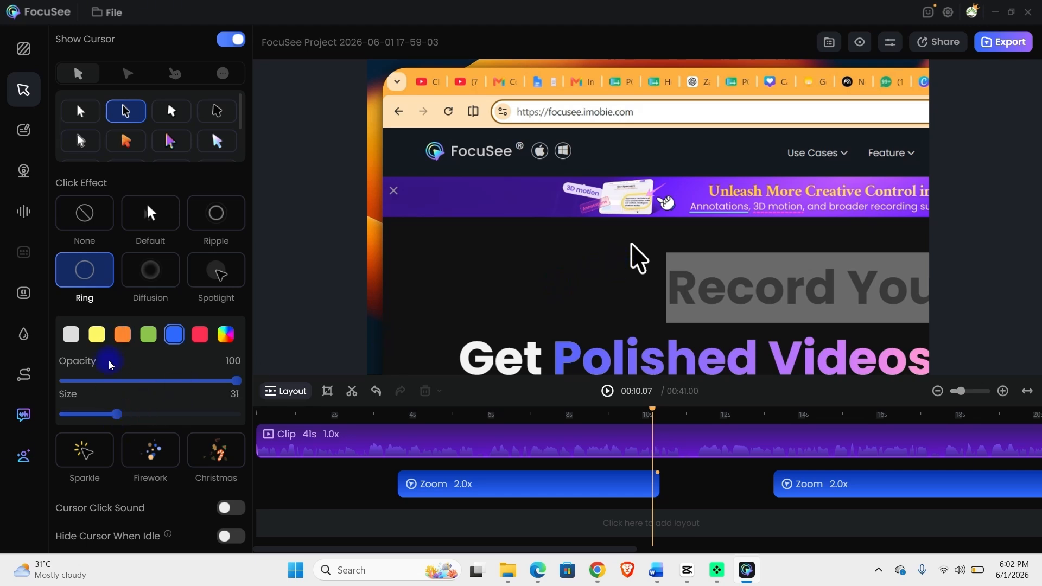
scroll(111, 366, down, 1)
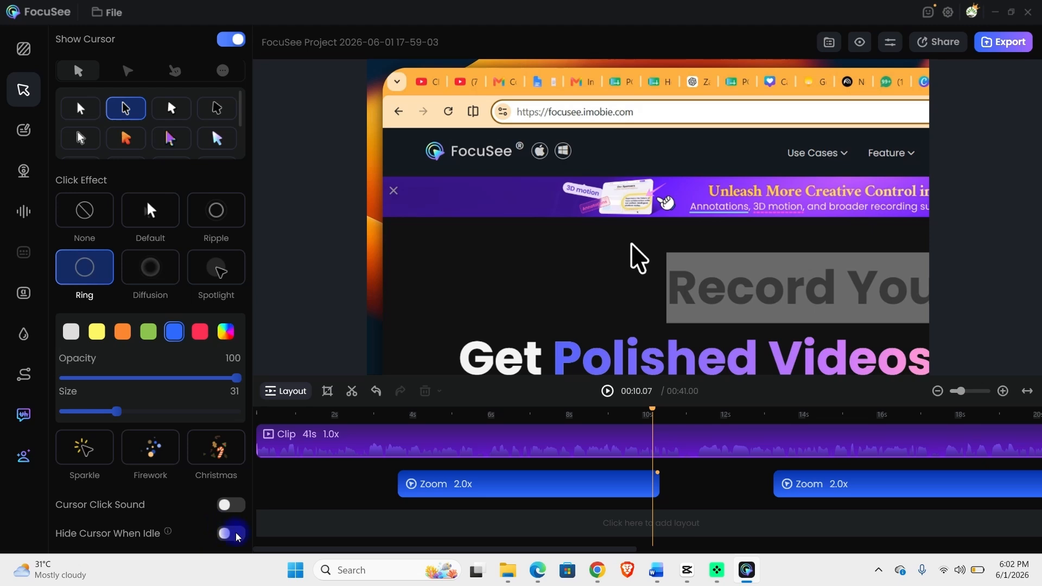
scroll(193, 460, up, 3)
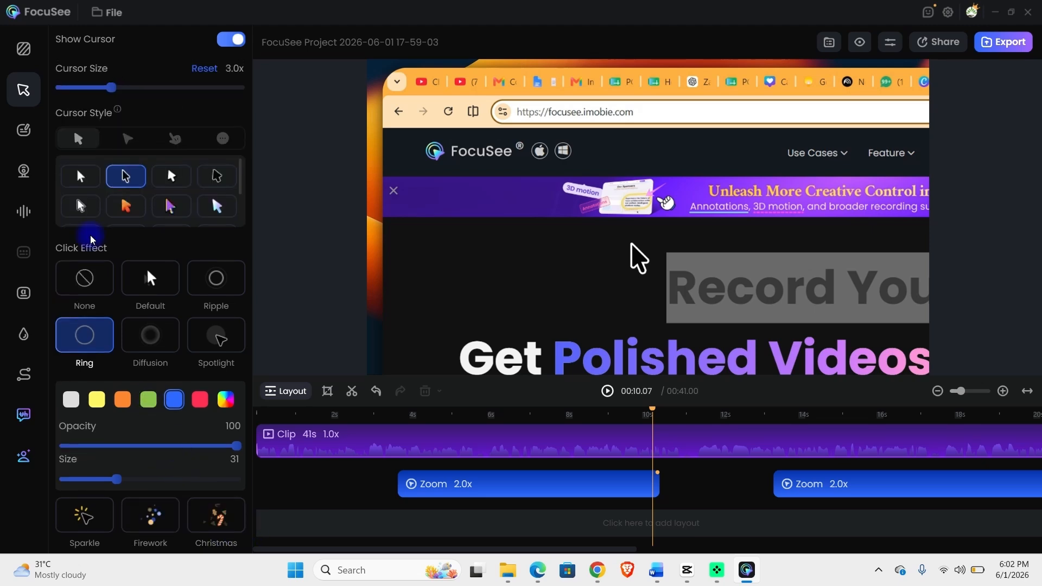
- Add a red hand-drawn circle annotation and move its clip on the timeline back to about 7 seconds
click(24, 133)
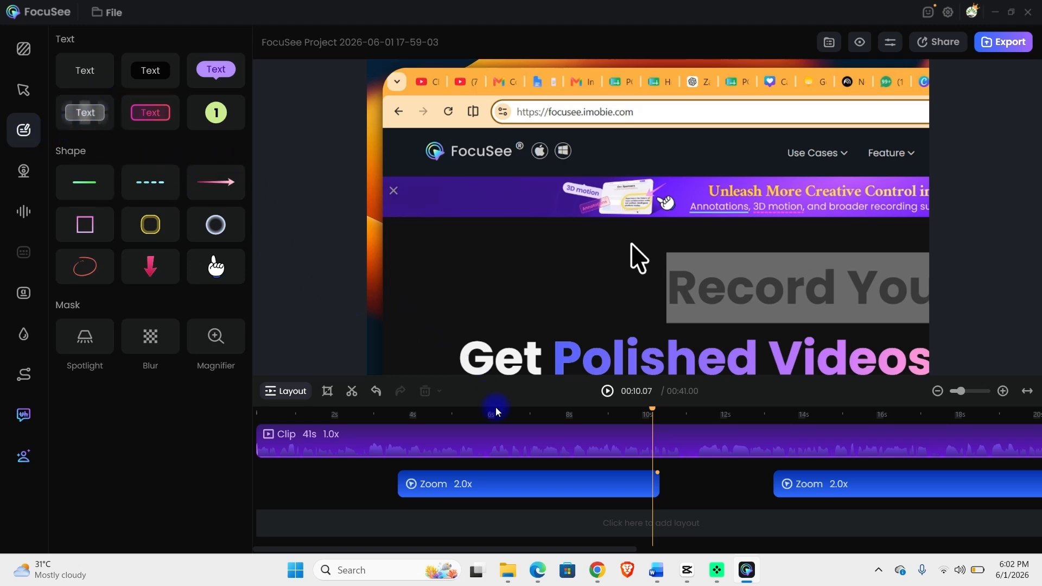
click(78, 271)
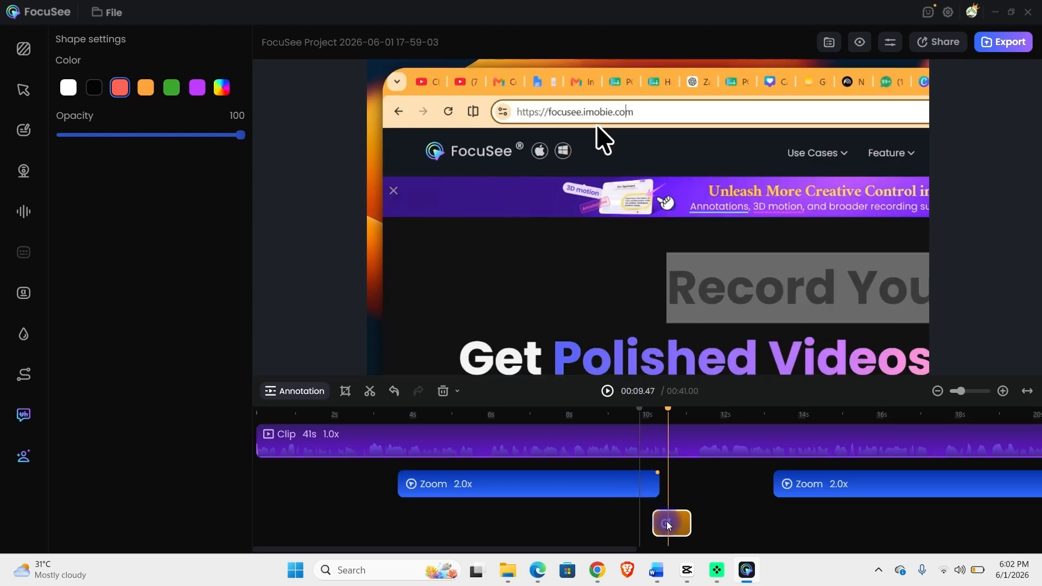
drag(668, 526, 550, 533)
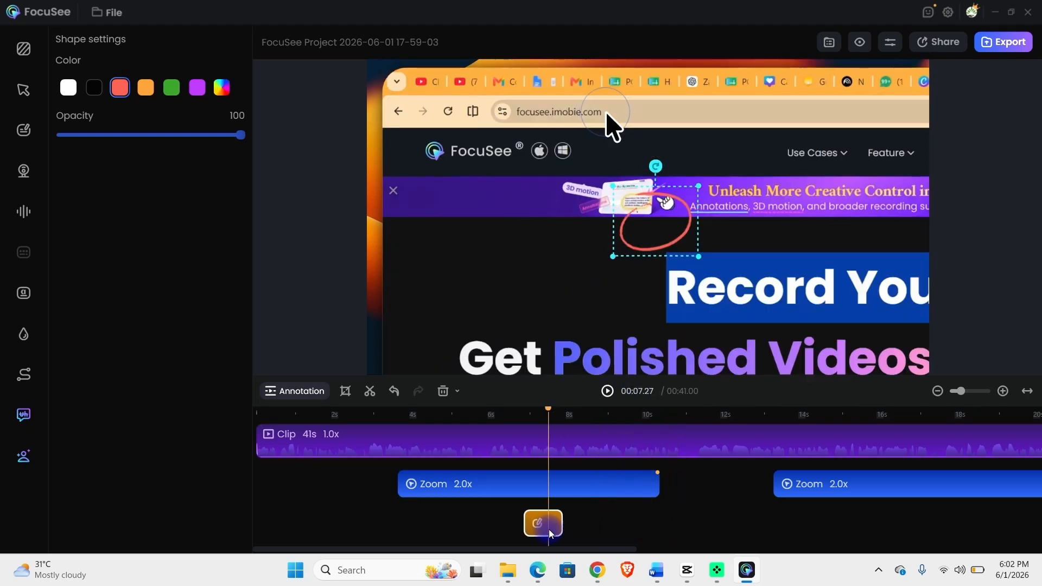
- Enlarge the red circle and place it around the focusee.imobie.com web address in the preview
mouse_move(643, 233)
mouse_down()
mouse_move(591, 200)
mouse_move(523, 129)
mouse_move(532, 122)
mouse_up()
drag(577, 149, 621, 169)
drag(563, 132, 555, 117)
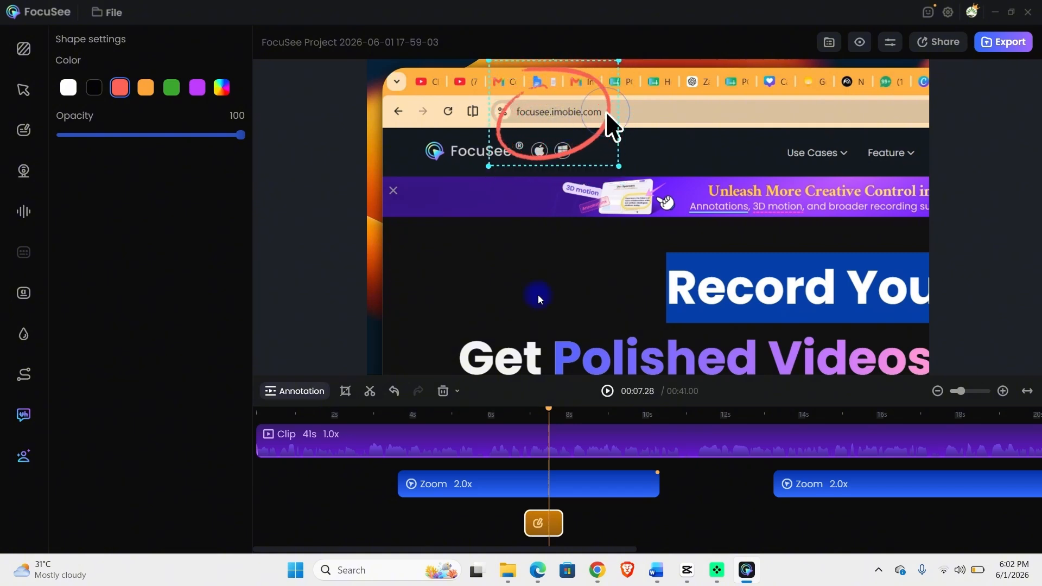
- Extend the circle annotation's clip to start slightly earlier and play that part of the video to check it
mouse_move(525, 518)
mouse_down()
mouse_move(496, 517)
mouse_move(517, 517)
mouse_up()
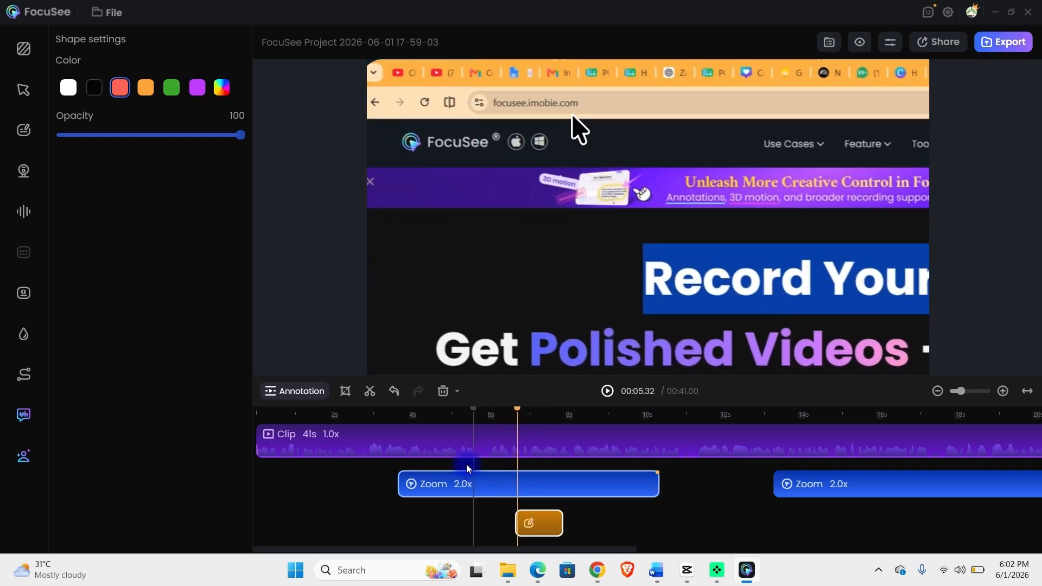
click(505, 416)
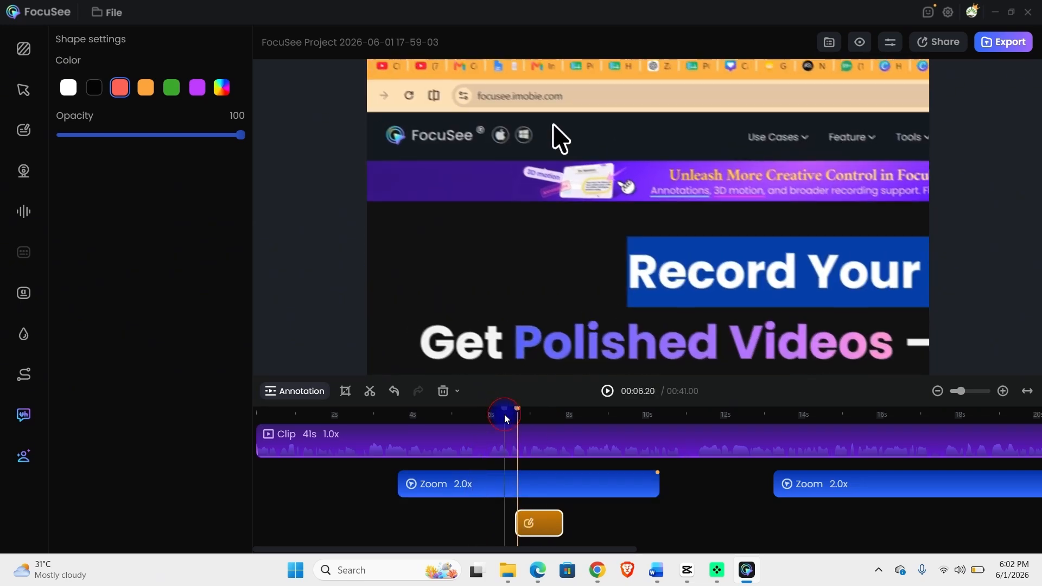
key(space)
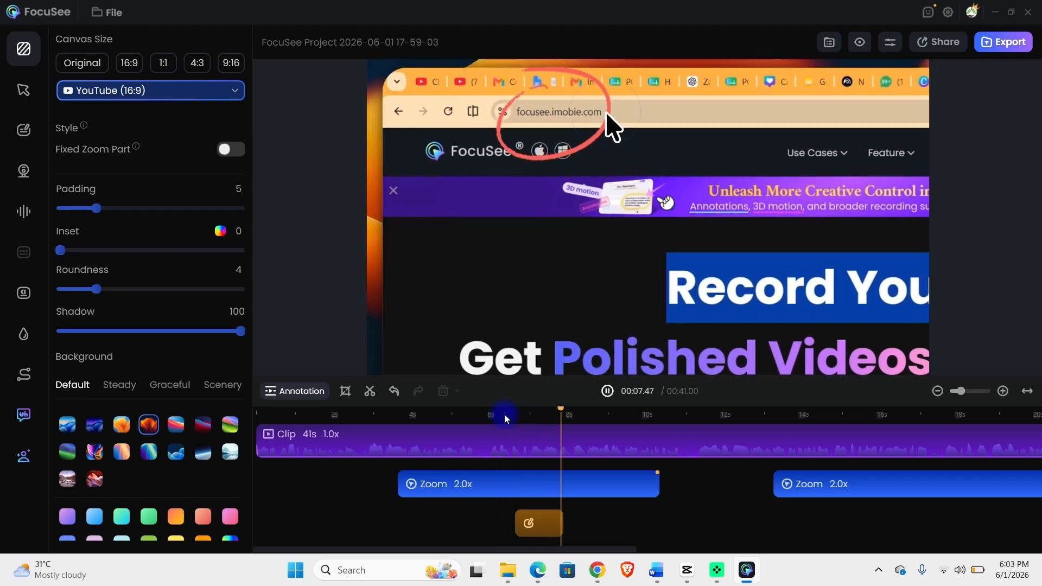
key(space)
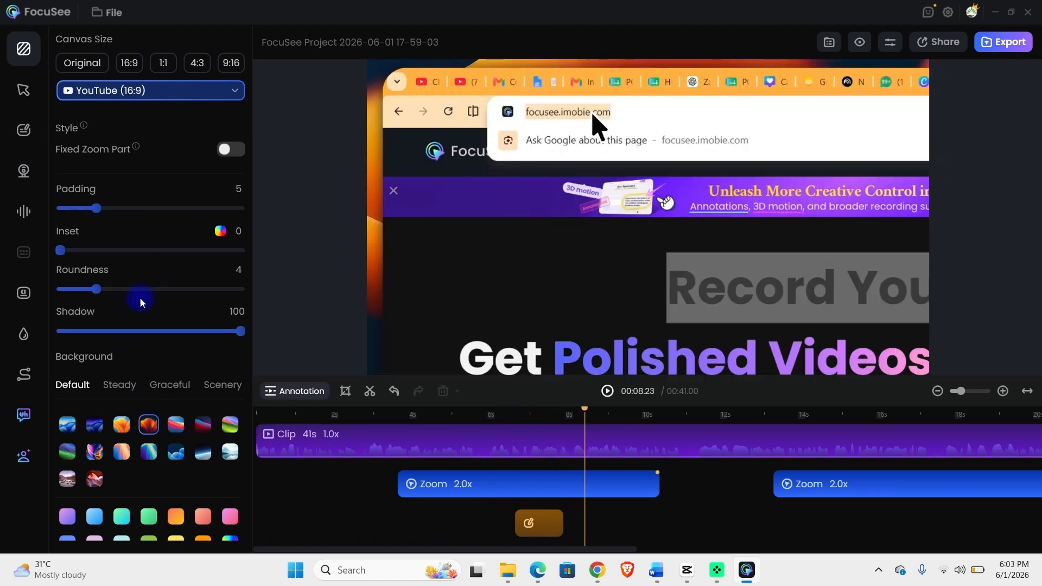
- Add a dark-background text annotation reading "Hello" below the address bar and shift its clip slightly earlier on the timeline
click(30, 143)
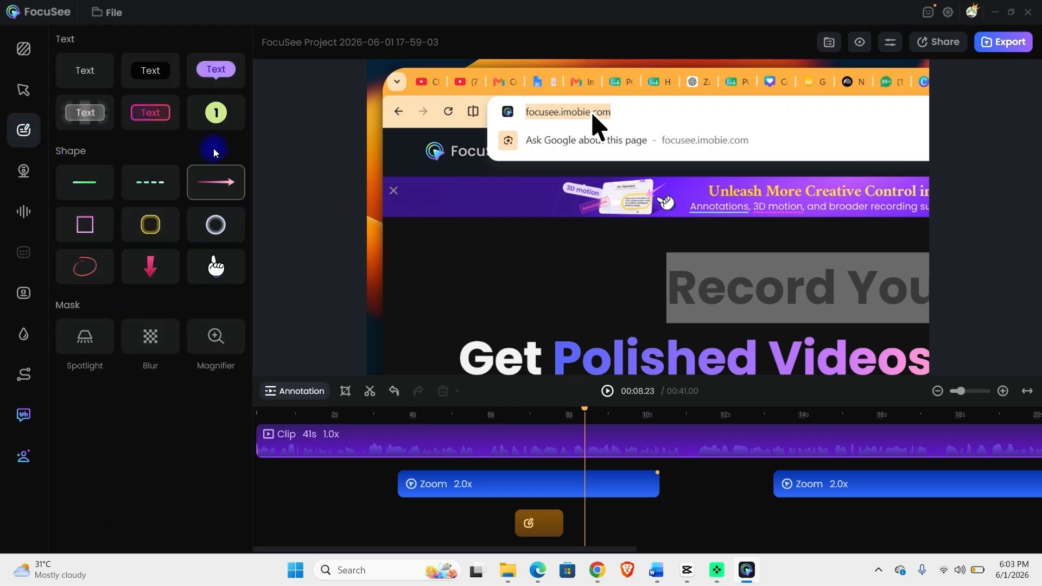
click(150, 70)
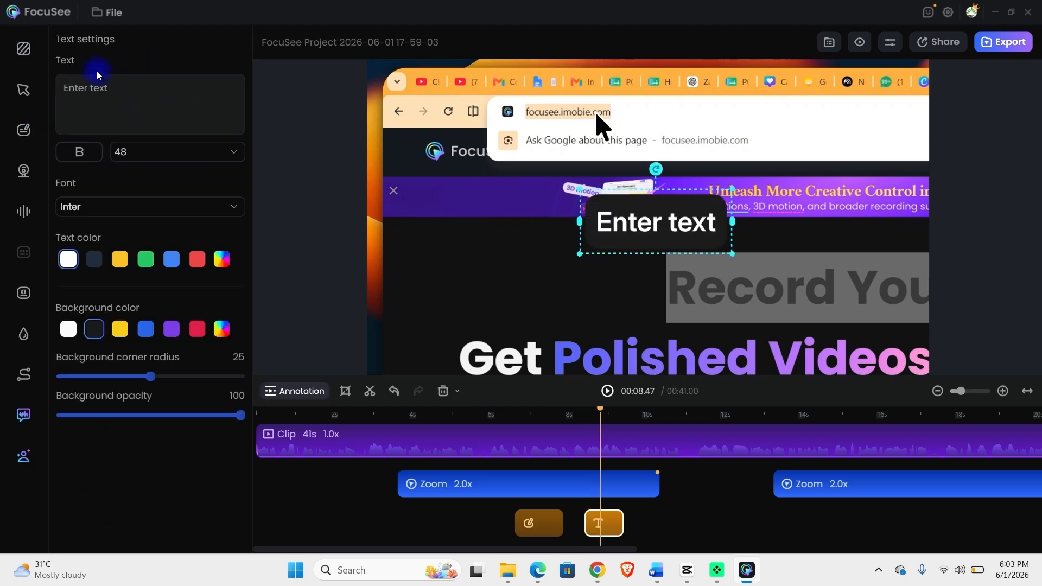
click(114, 87)
text(Hello)
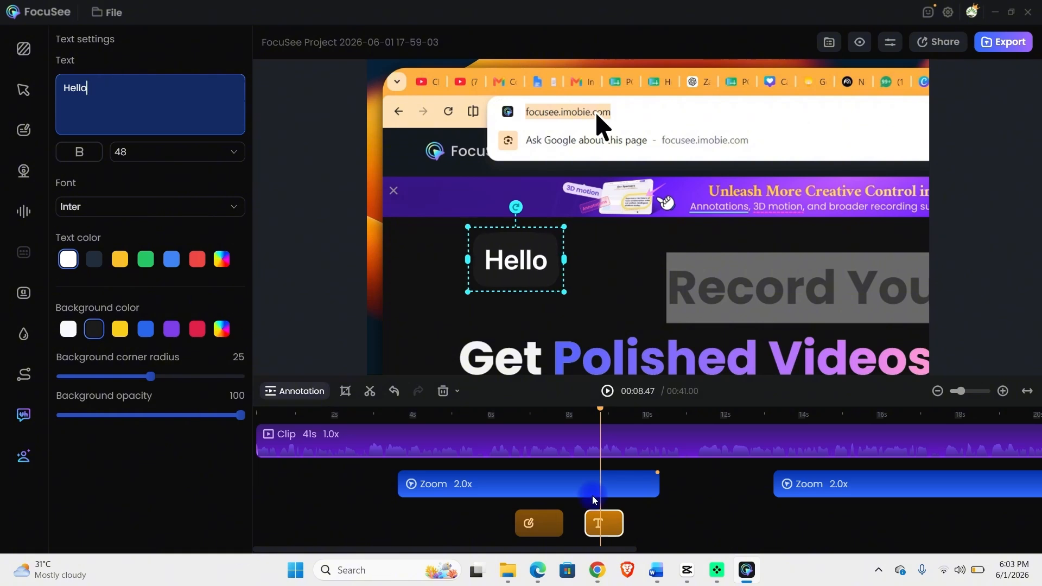
click(616, 526)
drag(604, 524, 596, 524)
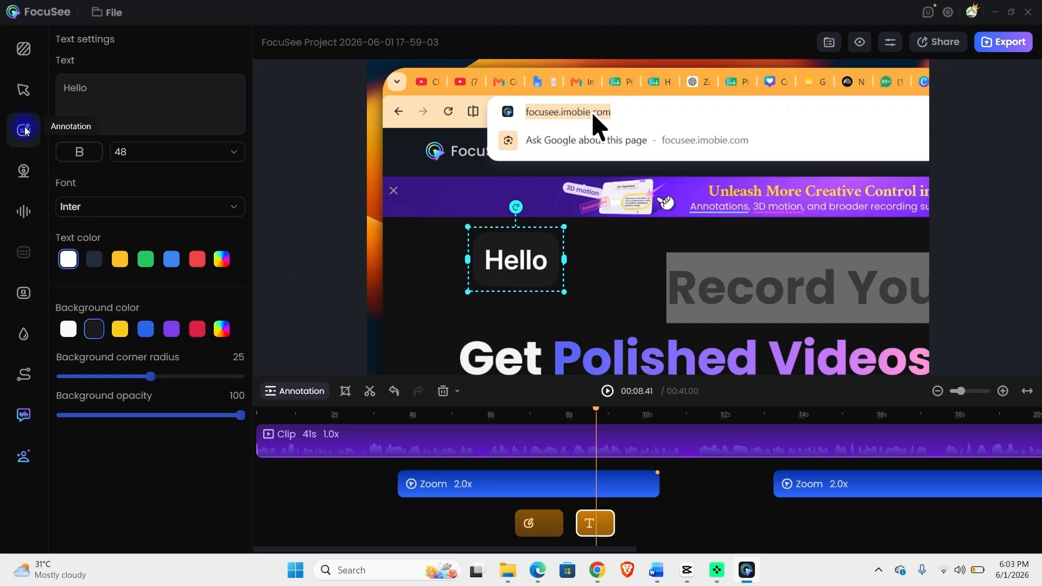
- Look over the Hello text's bold, font, background color and corner radius options
click(77, 154)
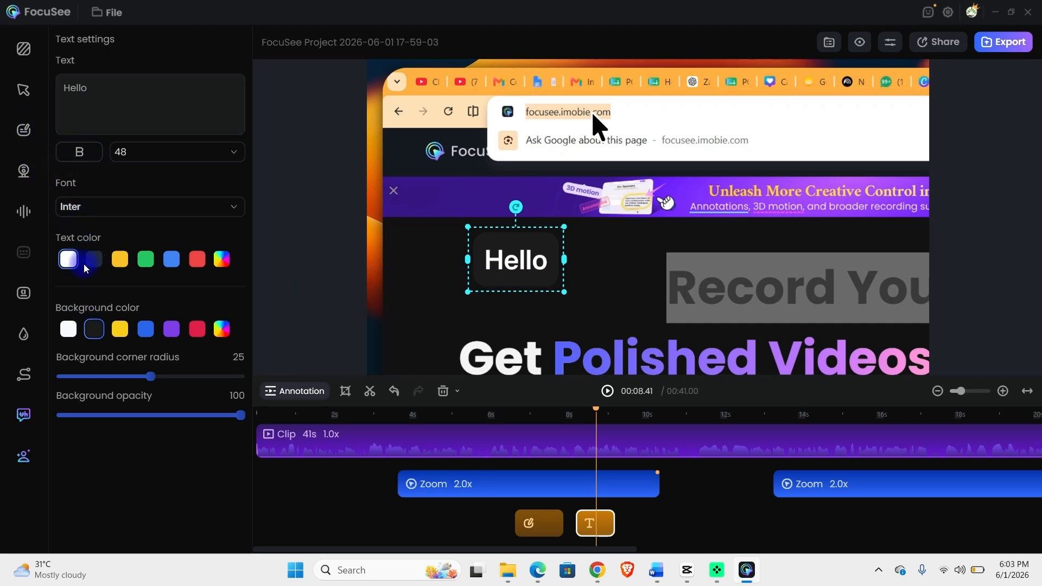
click(101, 205)
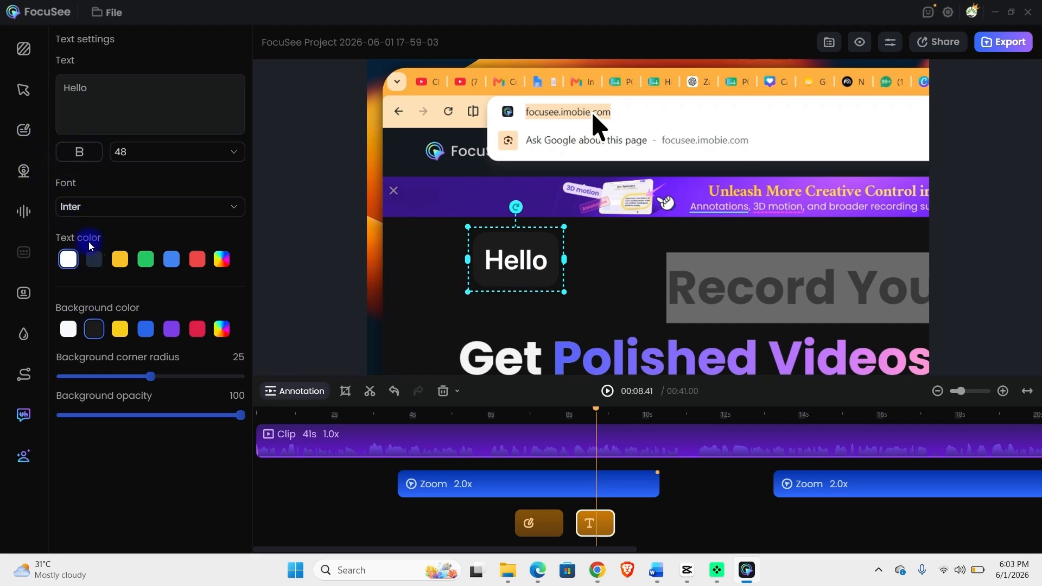
click(95, 330)
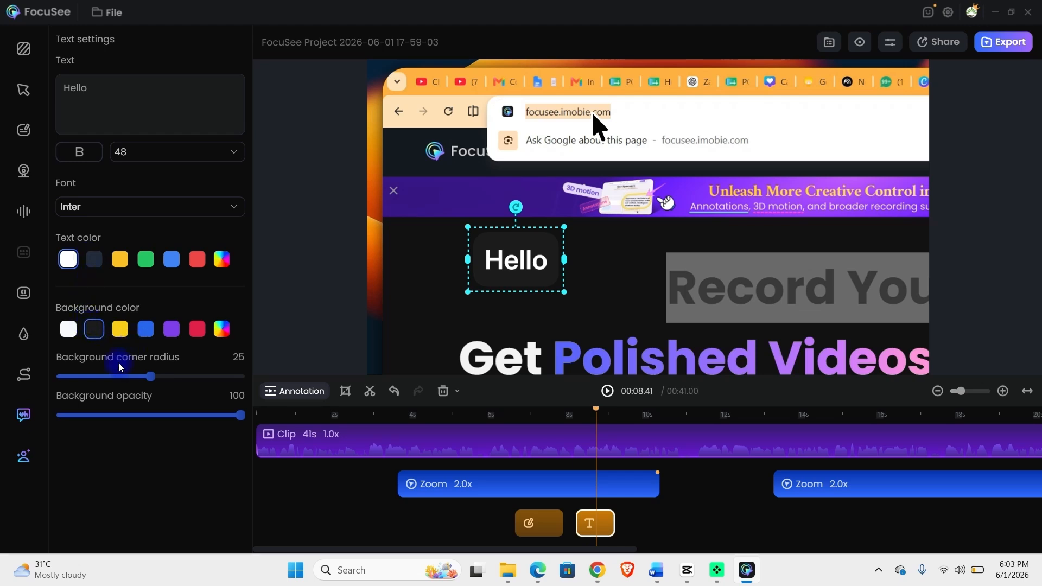
click(82, 377)
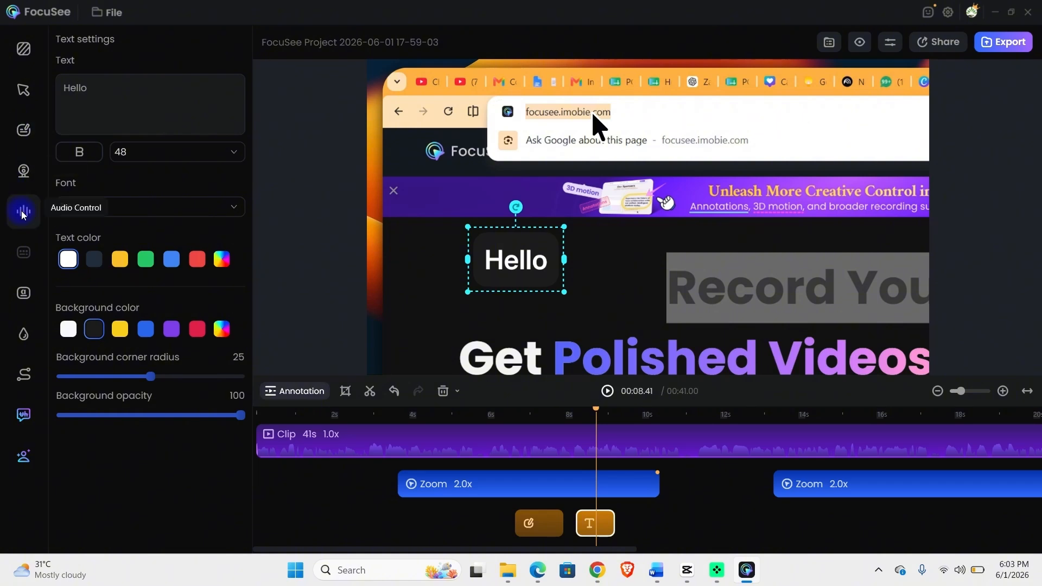
- Open the AI avatar generator from the camera settings and browse the full list of avatars
click(20, 176)
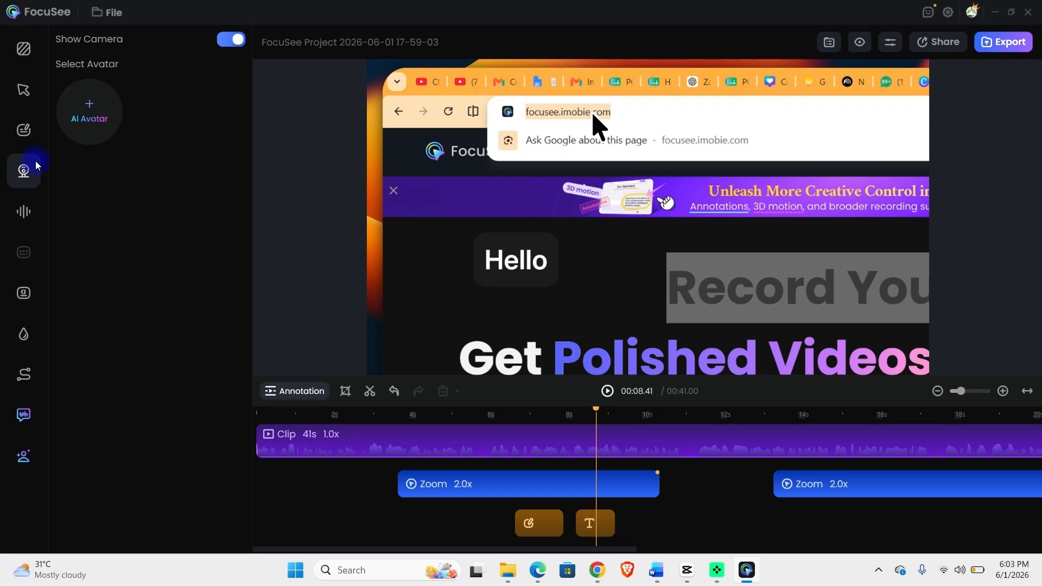
click(95, 119)
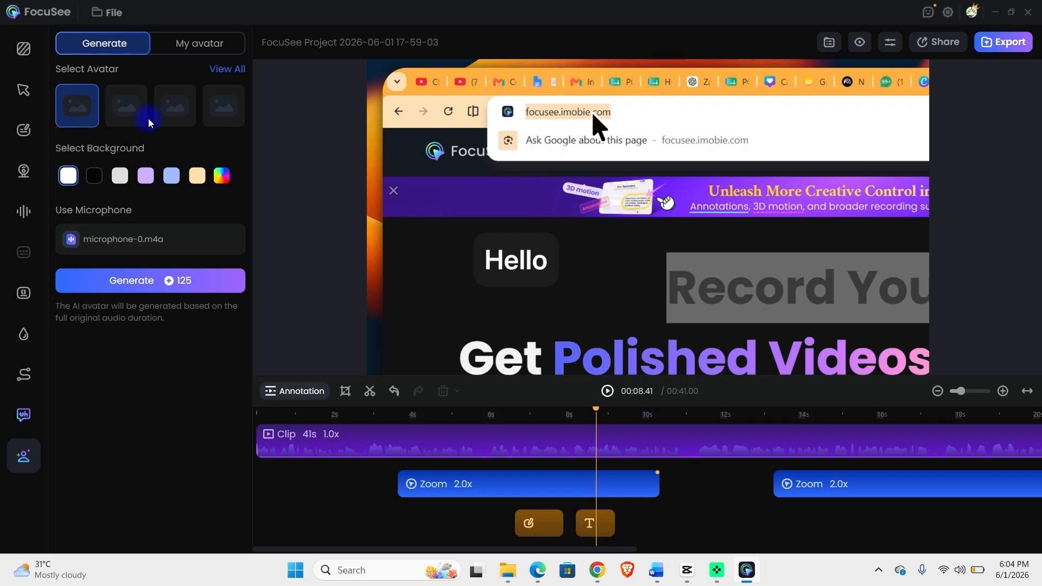
click(232, 67)
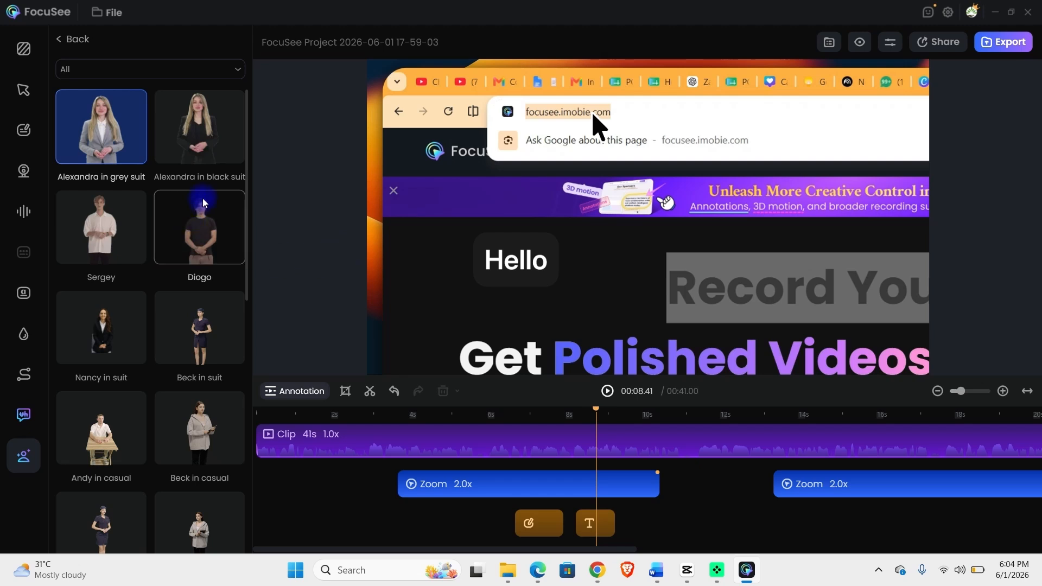
scroll(167, 464, down, 3)
scroll(168, 460, down, 2)
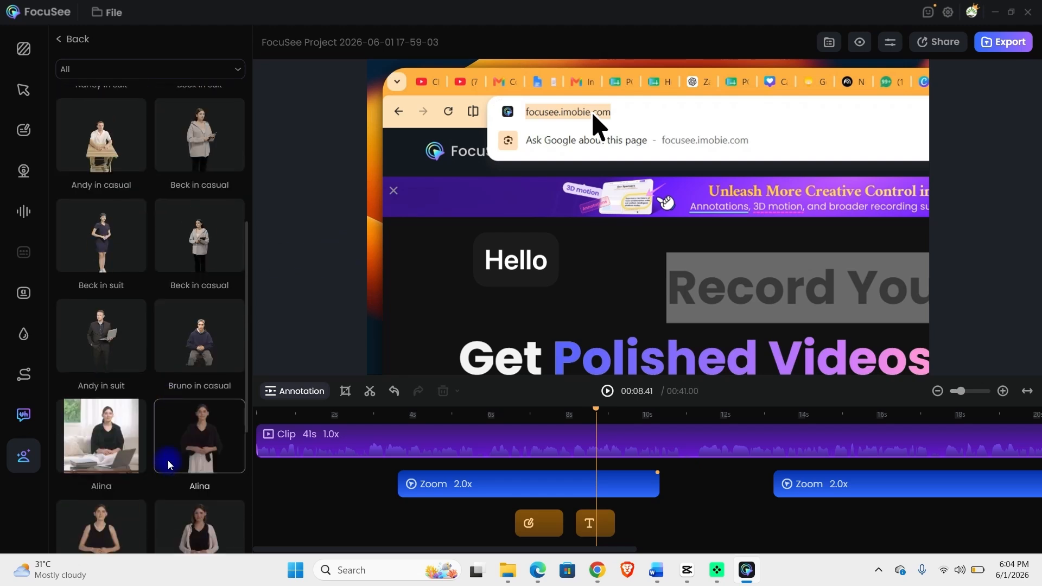
scroll(168, 460, up, 5)
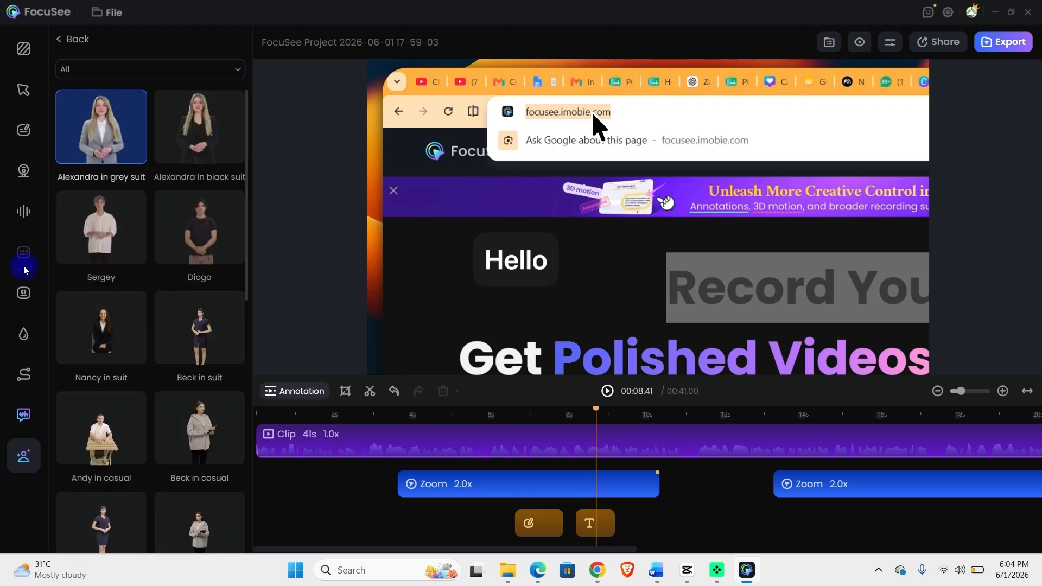
- Examine the Advanced and Local model choices, the watermark upload, and the motion blur and custom cursor movement settings
click(31, 291)
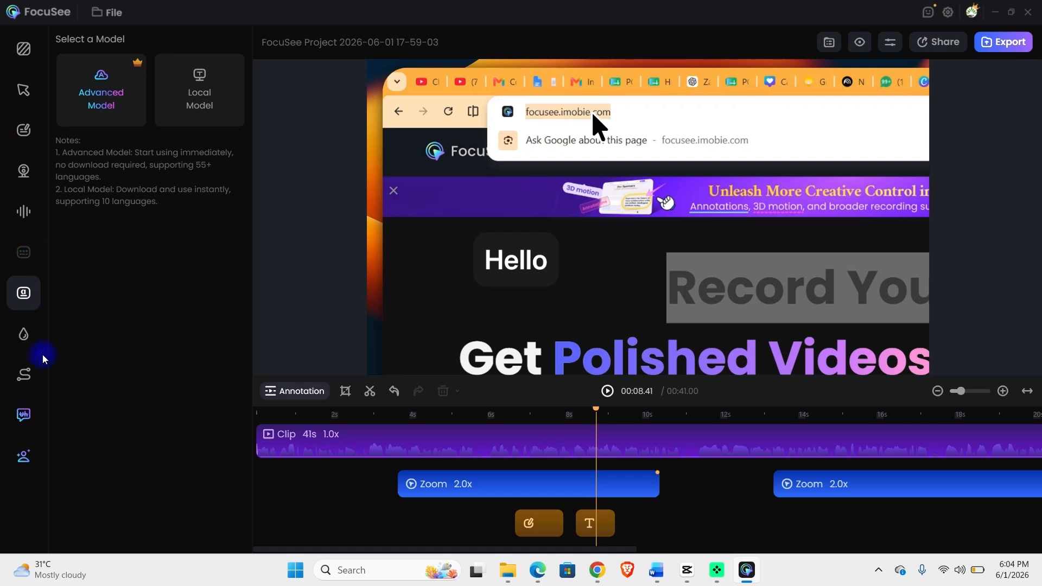
click(27, 341)
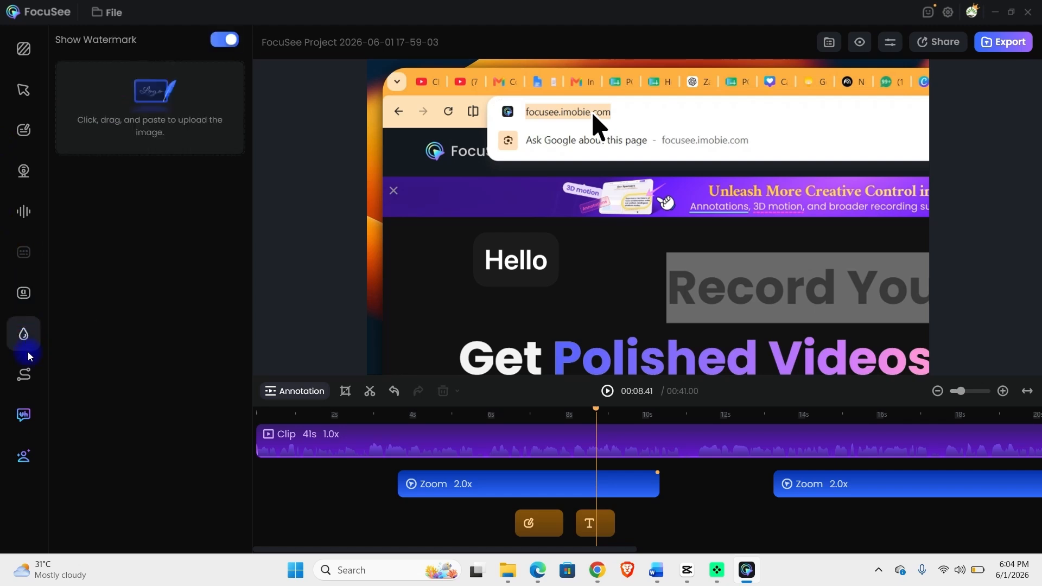
click(24, 375)
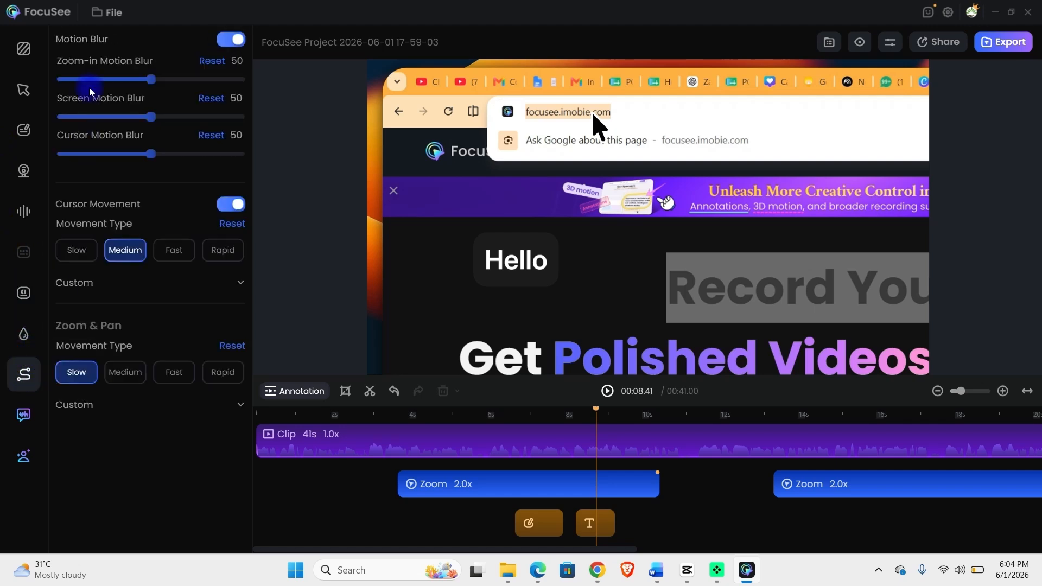
click(91, 283)
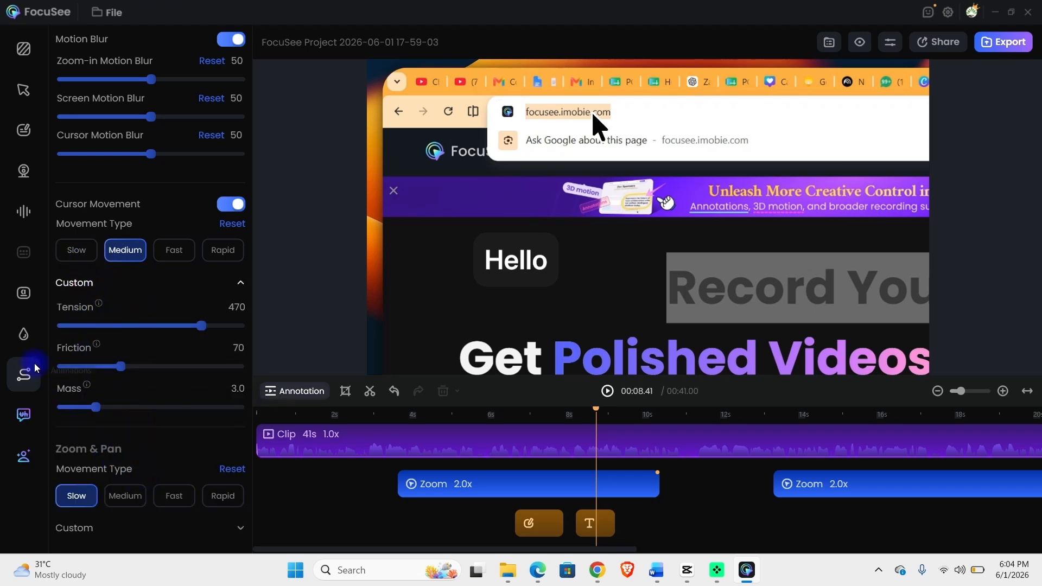
click(24, 415)
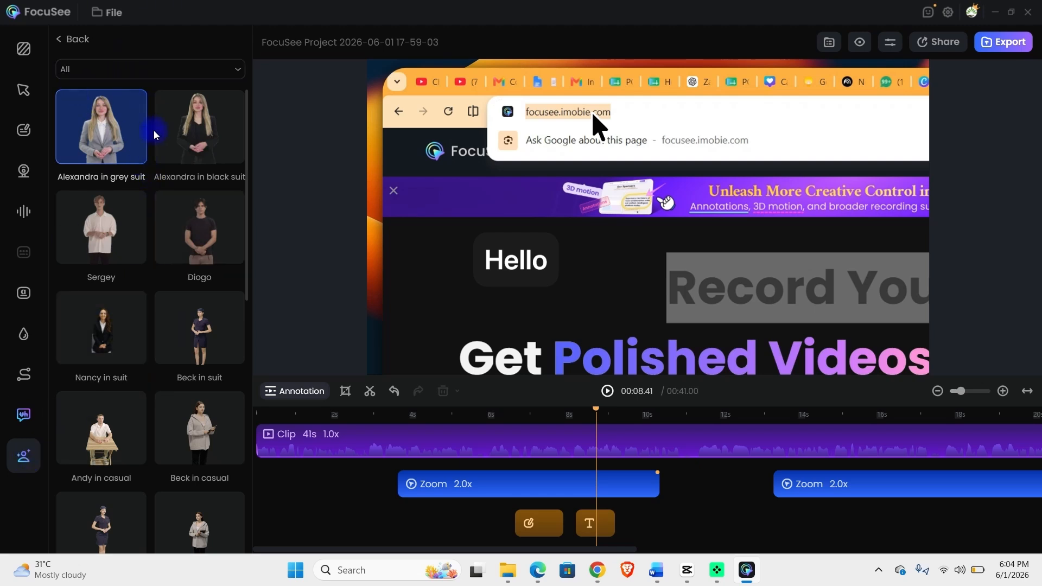
- Review the project's recording and source file extraction commands, and the name, resolution, frame rate and quality options for sharing online
click(108, 18)
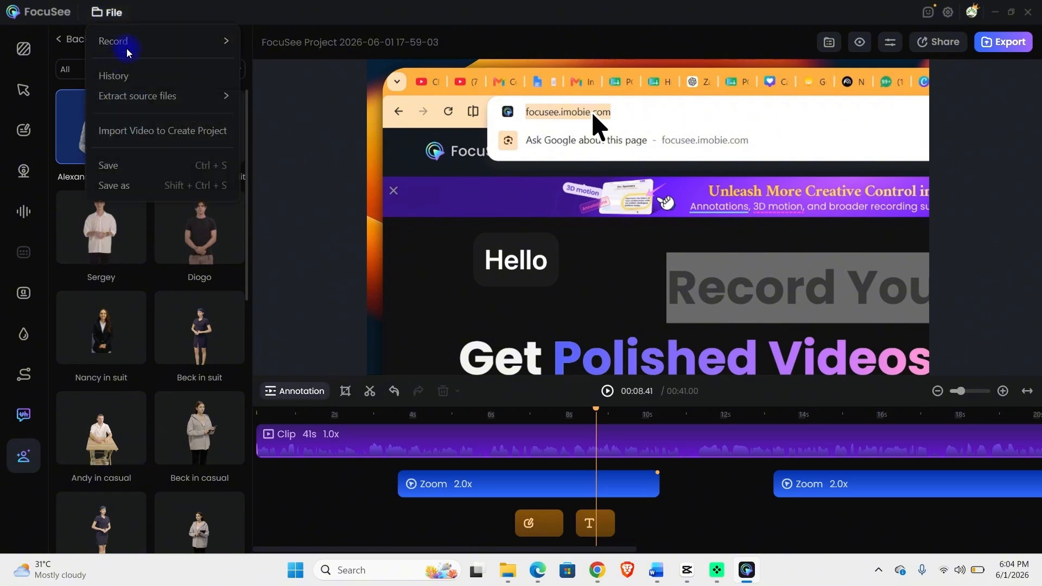
mouse_move(132, 41)
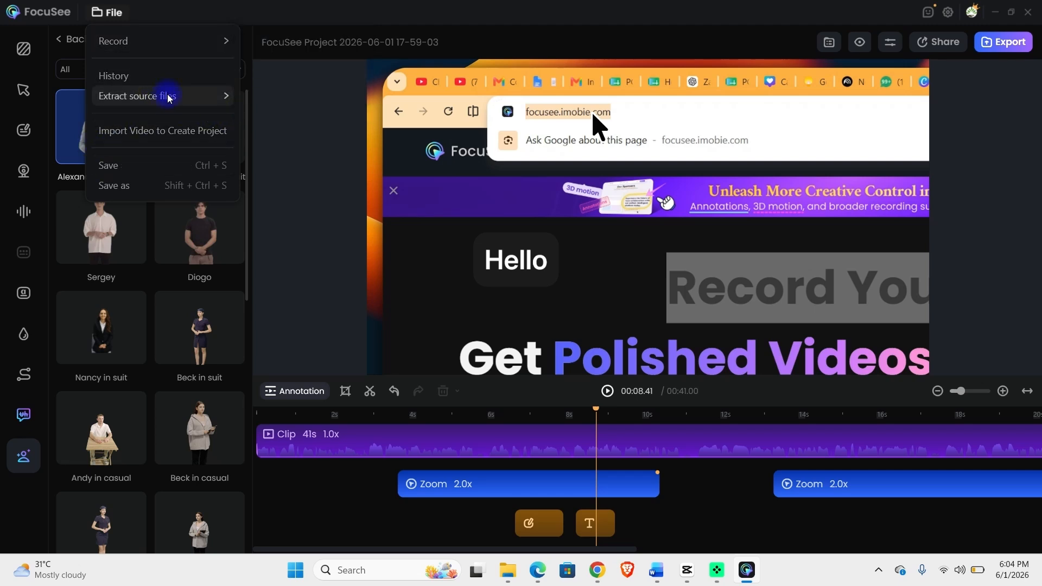
mouse_move(183, 106)
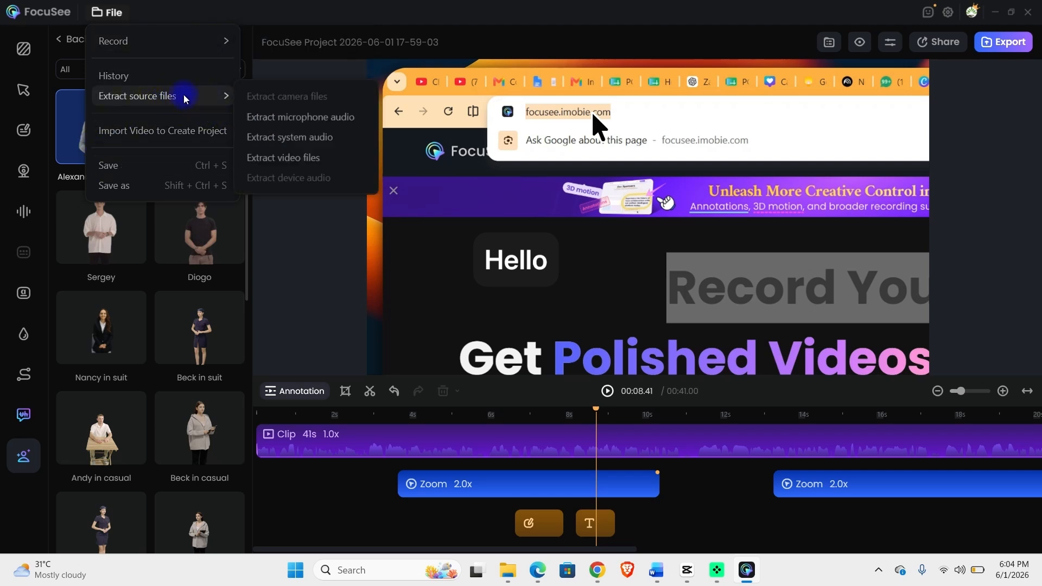
click(933, 44)
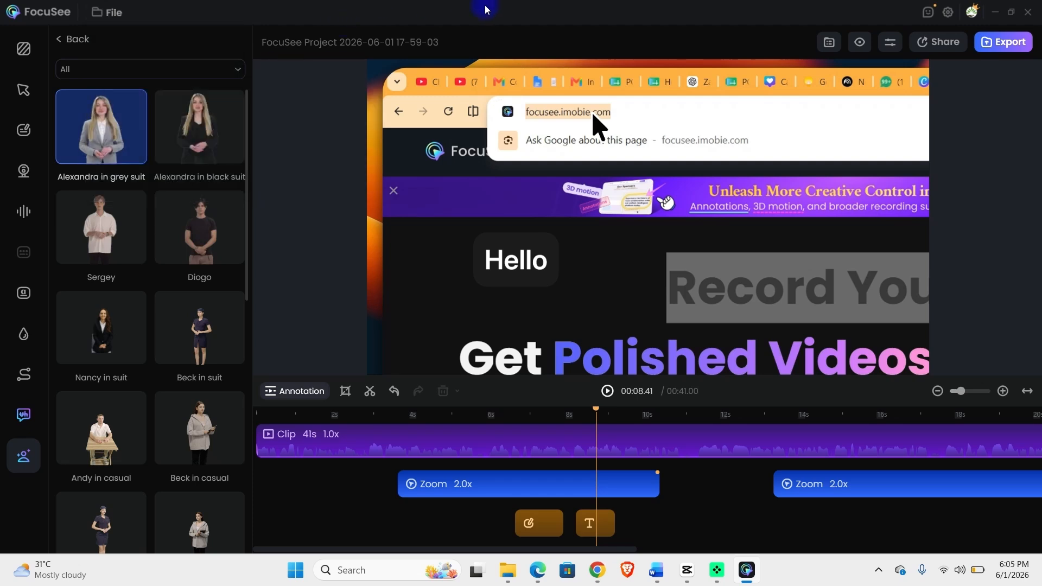
click(933, 42)
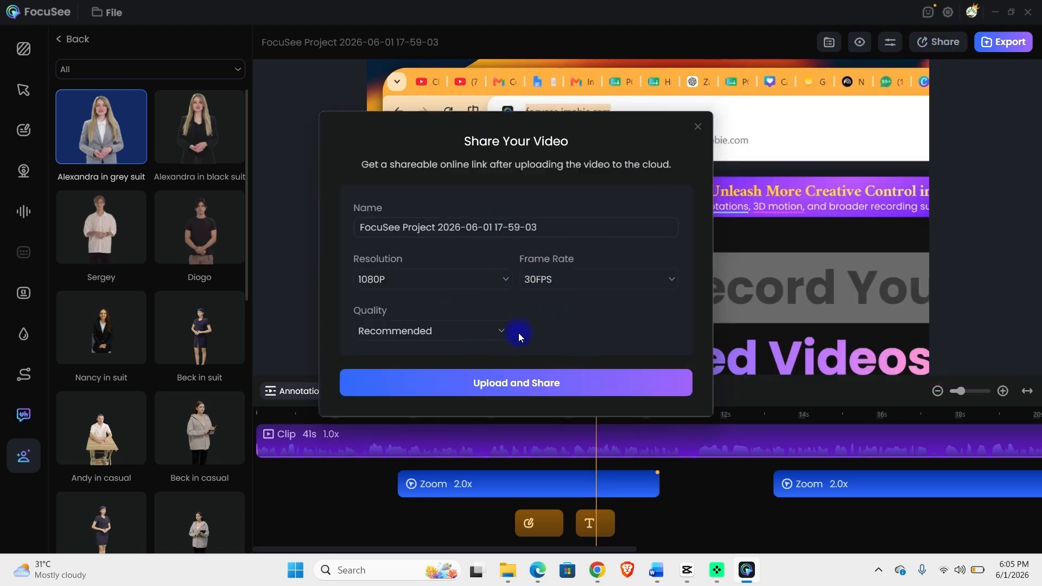
click(697, 126)
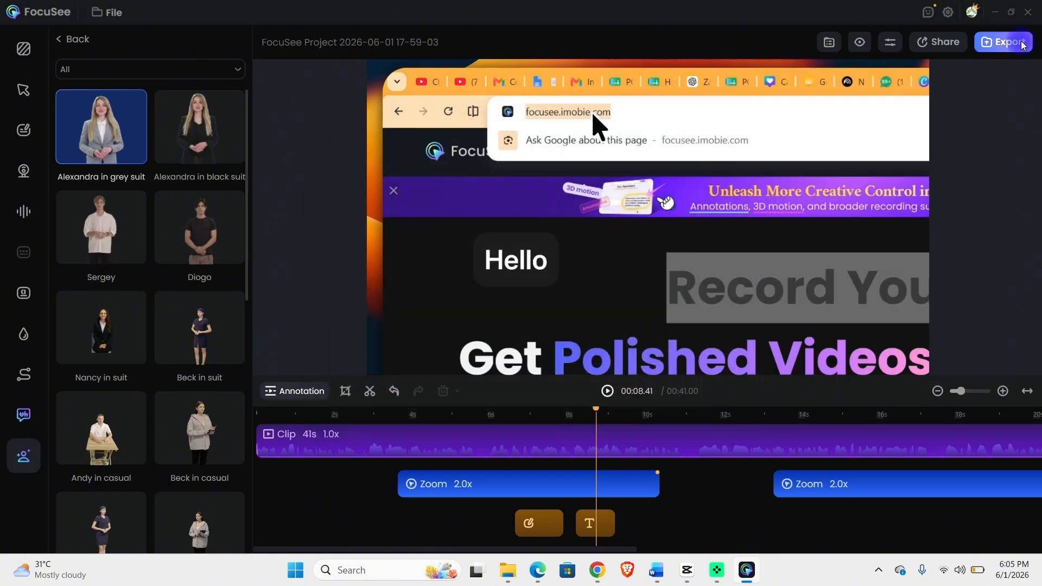
- Set up a video export named Trial that saves to the Toastmasters international folder in Documents
click(1025, 46)
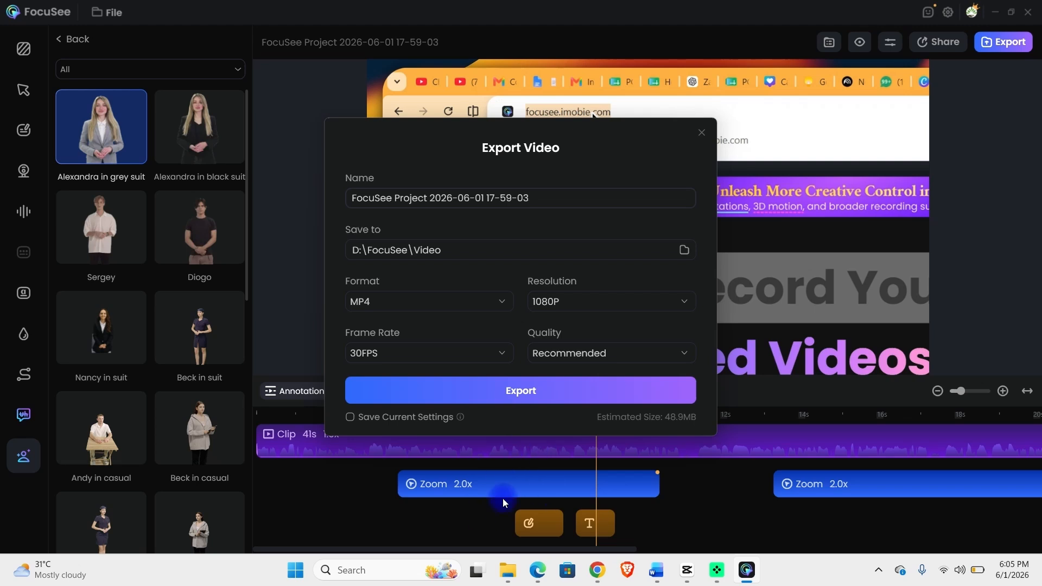
double_click(540, 205)
triple_click(540, 205)
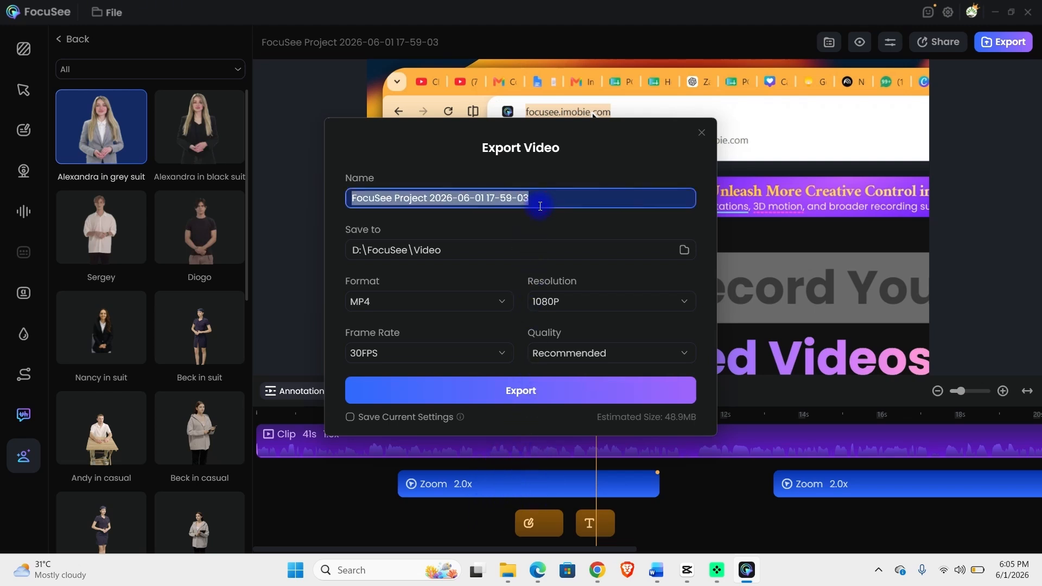
text(Trial)
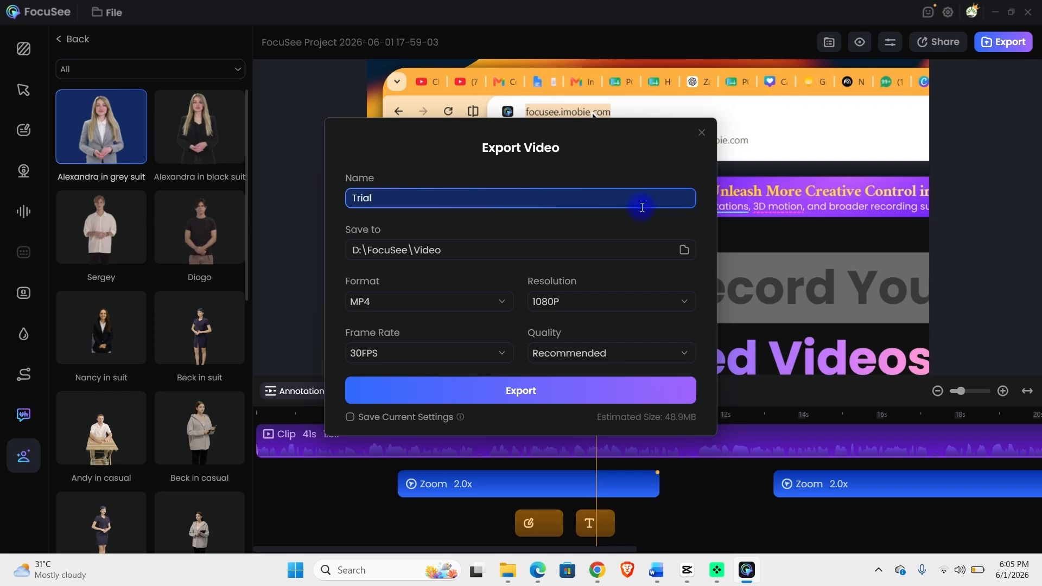
click(662, 246)
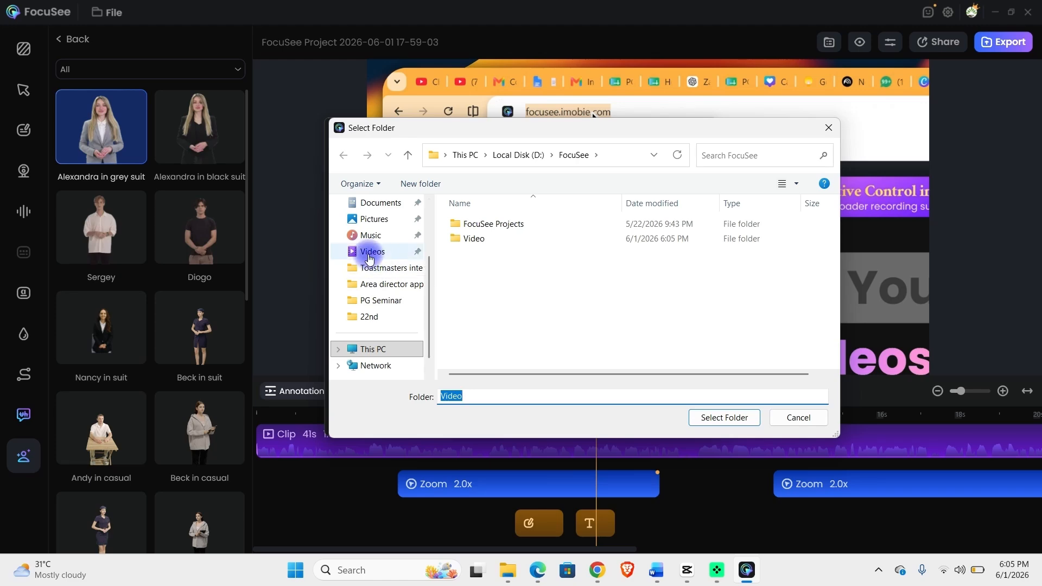
click(373, 251)
click(391, 267)
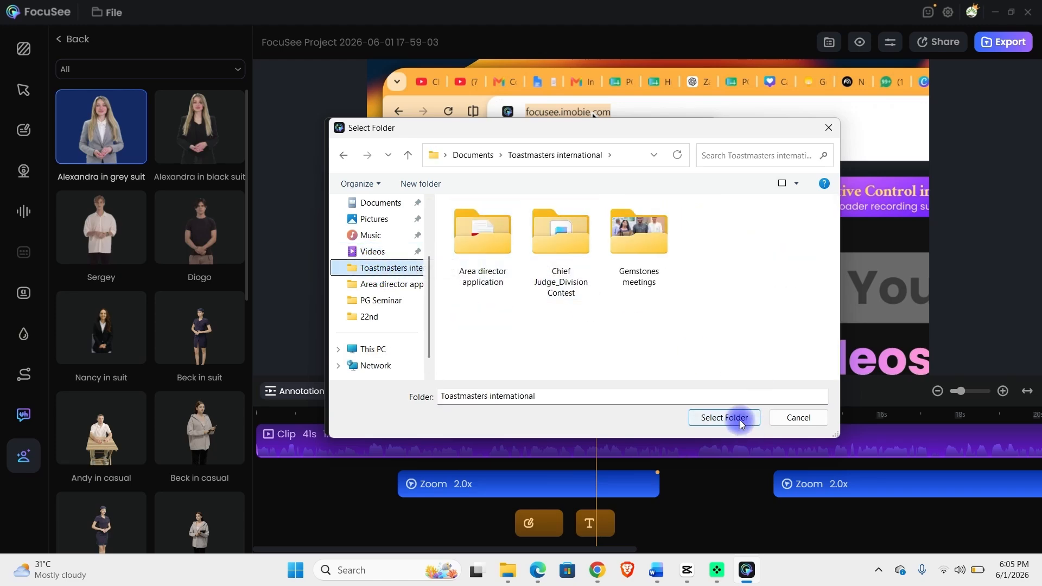
click(724, 417)
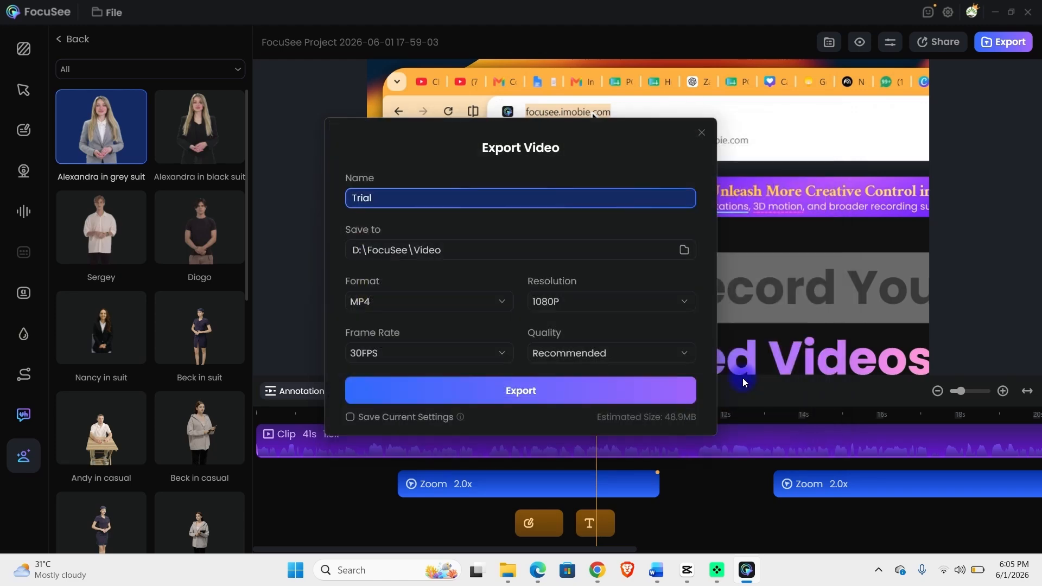
- Check the export choices, export the video as MP4 at 1080P, 30FPS and Recommended quality, and close the dialog once finished
click(415, 304)
click(417, 304)
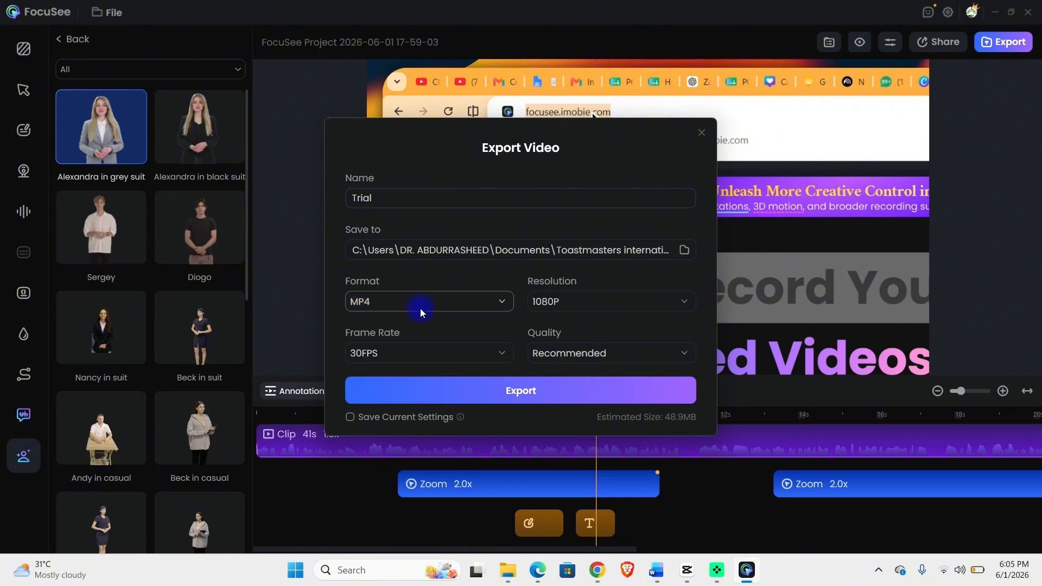
click(428, 351)
click(428, 351)
click(556, 306)
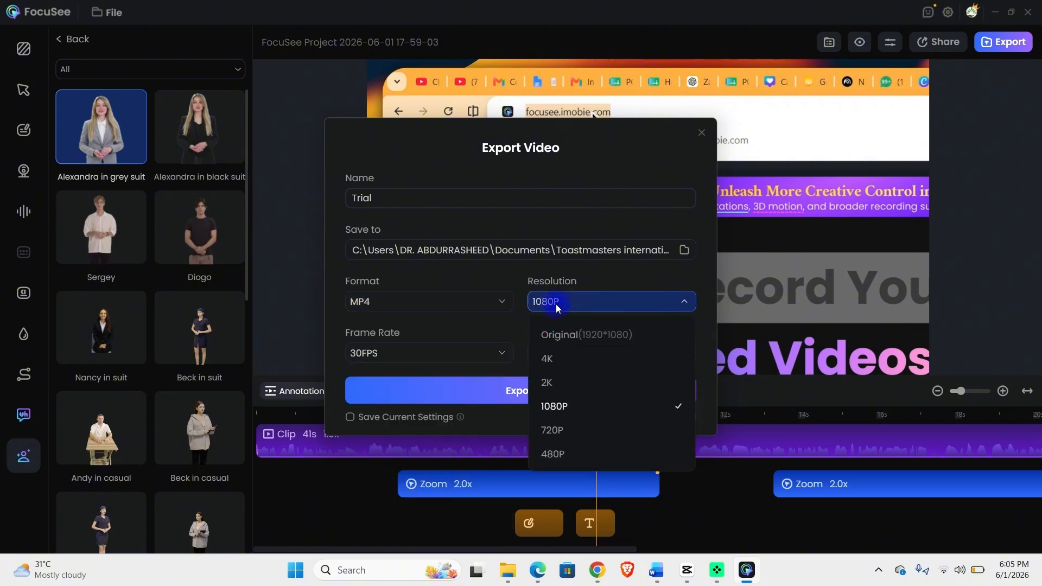
click(556, 304)
click(566, 358)
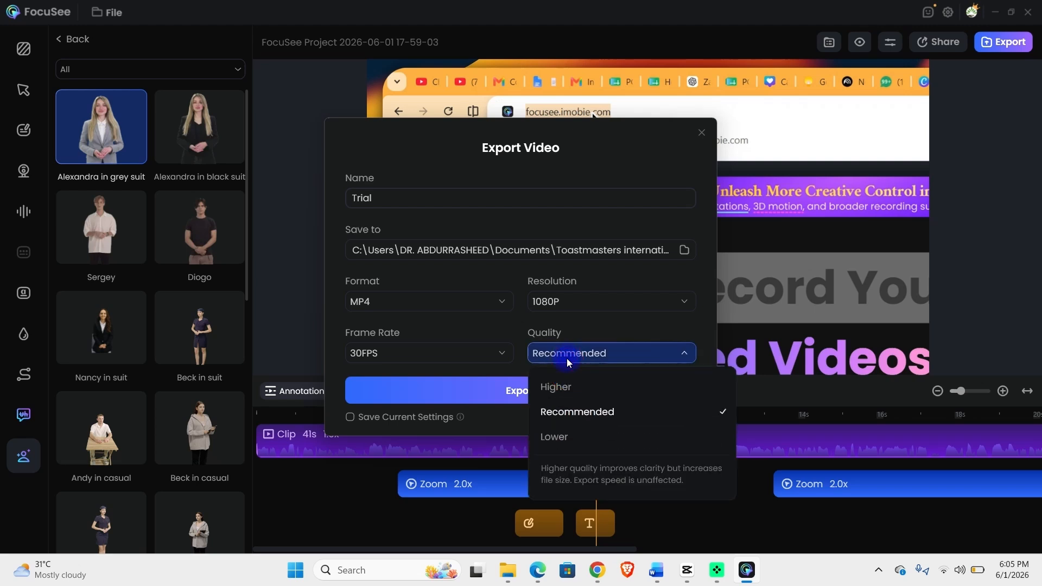
click(568, 358)
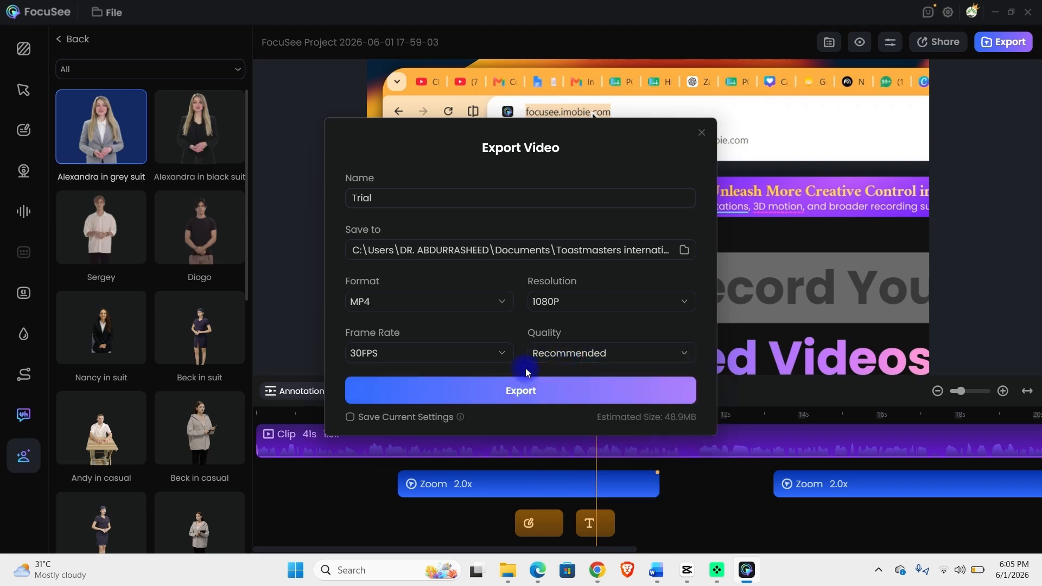
click(488, 392)
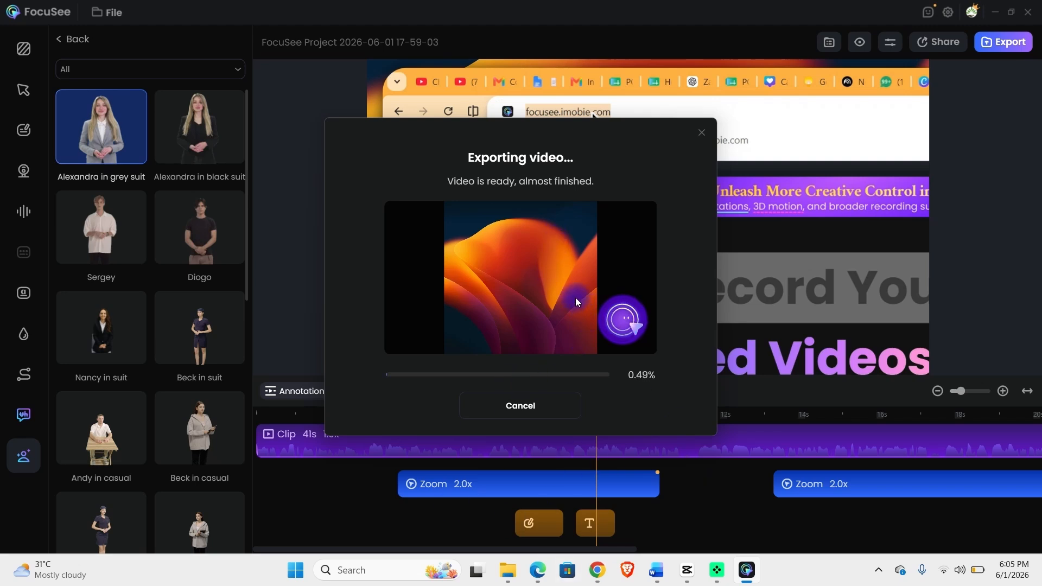
drag(433, 139, 737, 202)
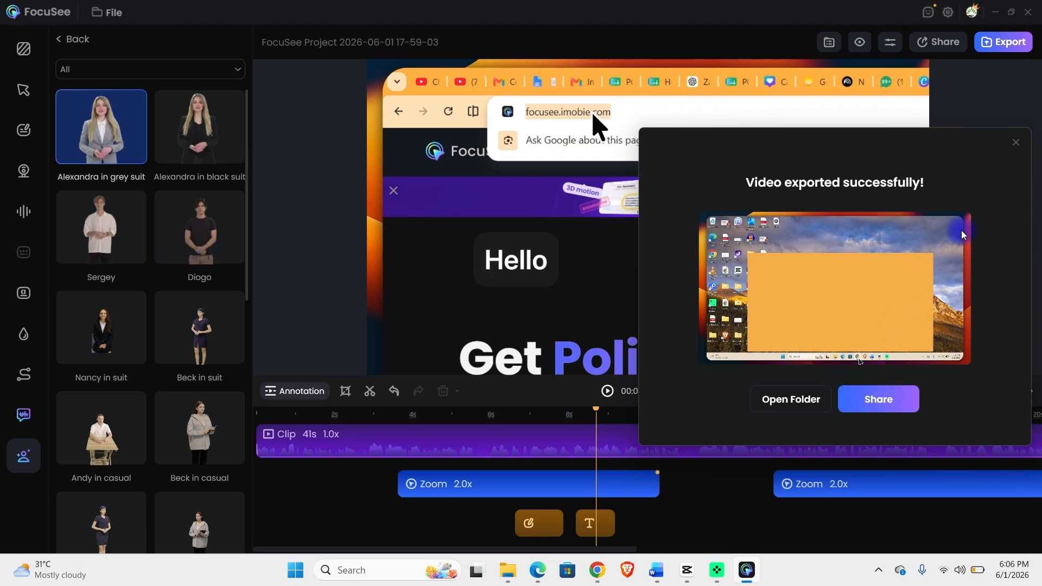
click(1016, 142)
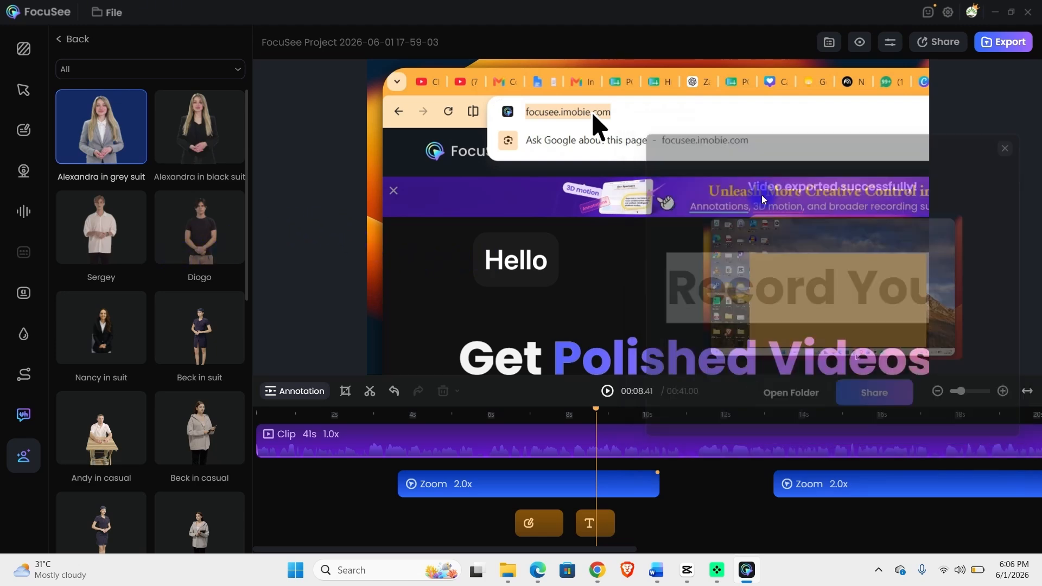
- Open the project's microphone and system audio settings
click(25, 209)
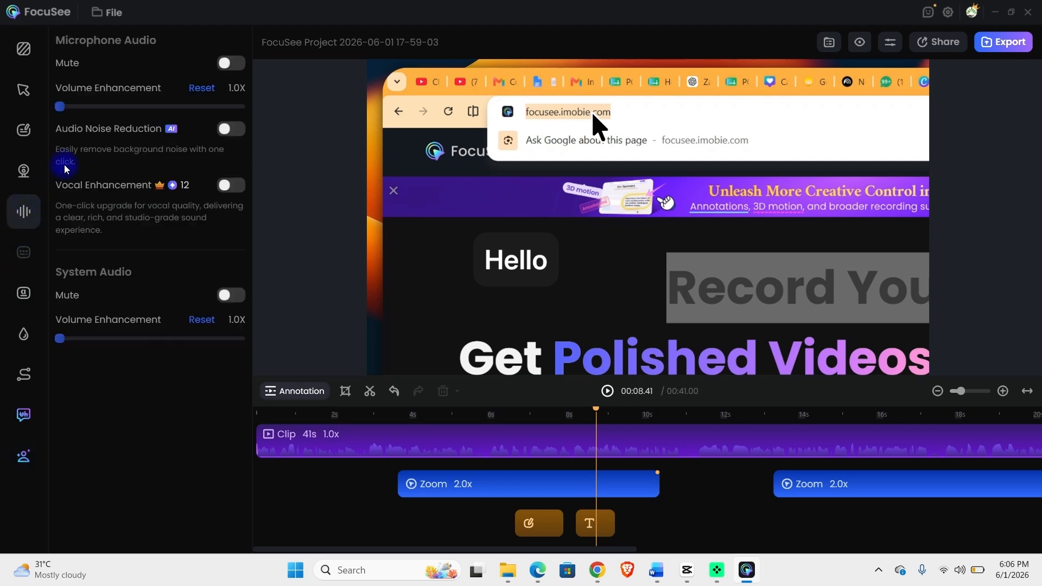